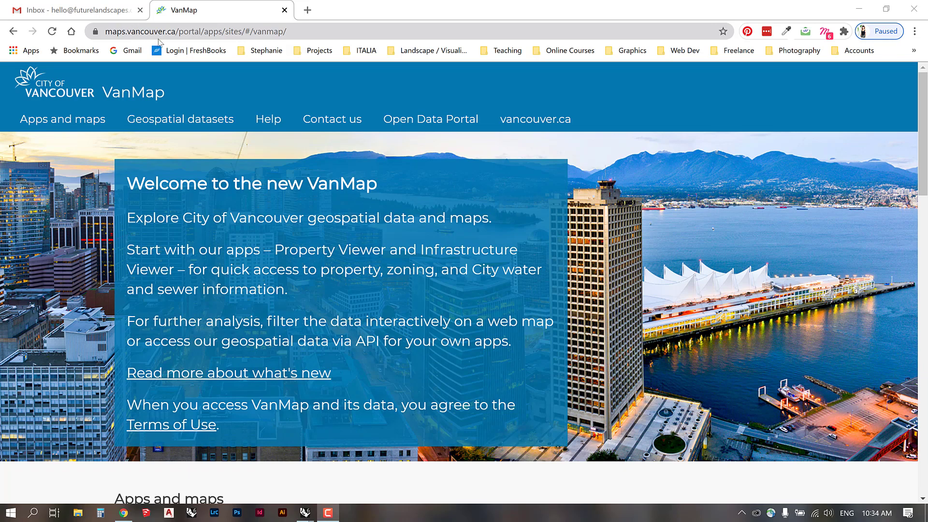
# Launch New! VanMap Property Viewer from the Apps and maps section.
pyautogui.scroll(-8, 215, 215)
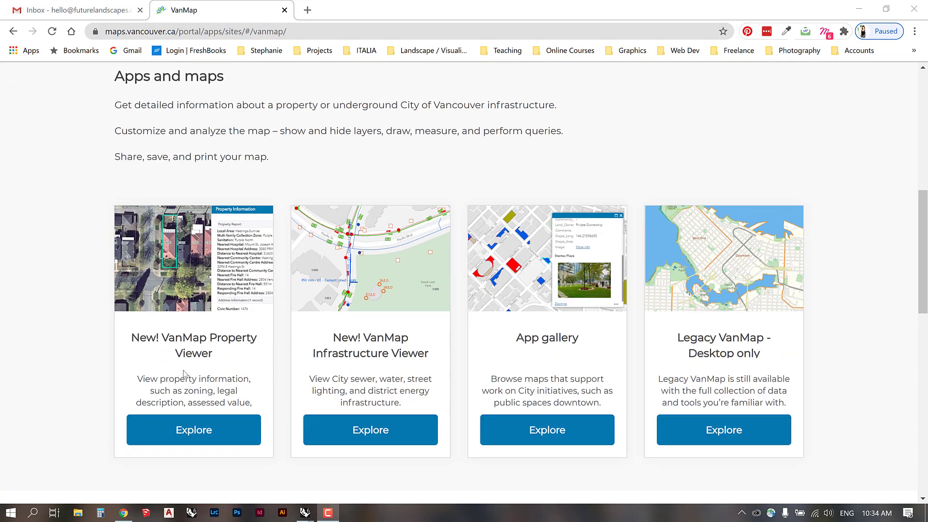
pyautogui.click(211, 428)
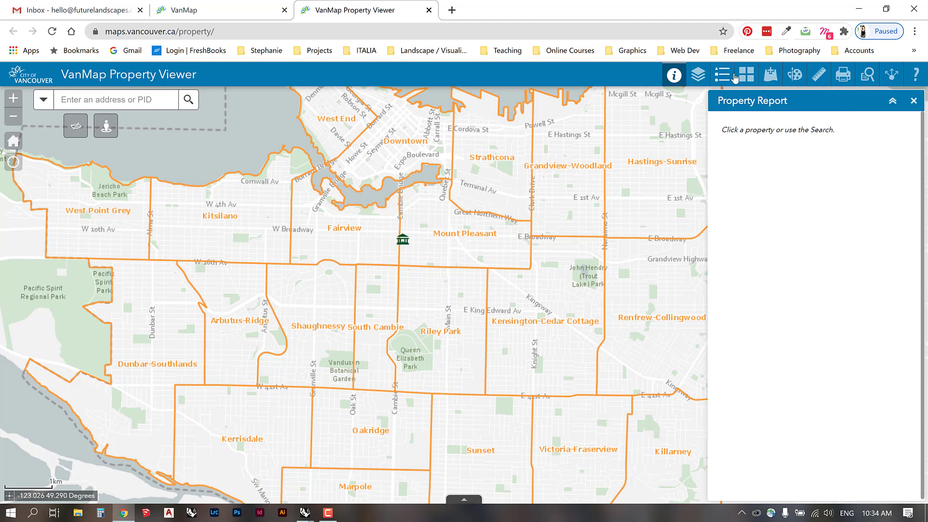
# Review the Layer List and Legend, then display the Basemap Gallery.
pyautogui.click(700, 78)
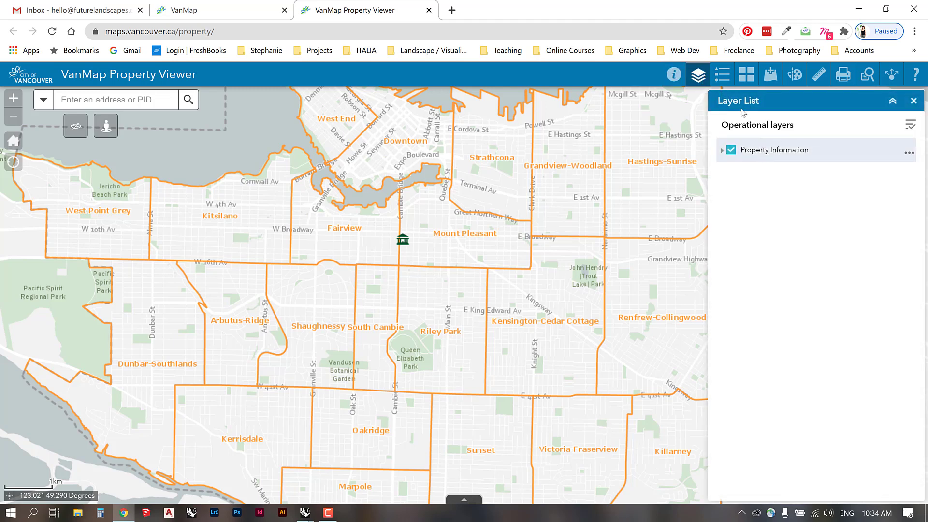
pyautogui.click(721, 77)
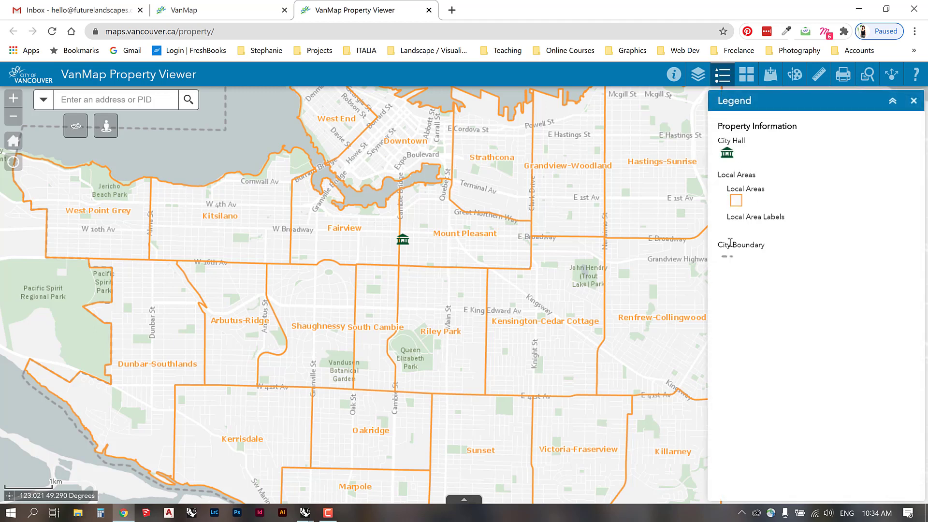
pyautogui.click(742, 77)
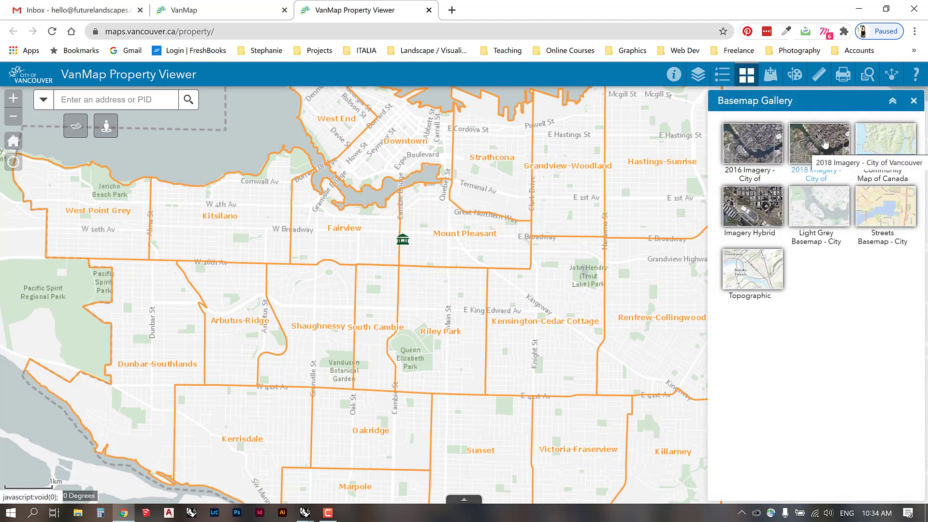
# Switch the basemap to 2018 Imagery and zoom in on the neighbourhood.
pyautogui.click(832, 150)
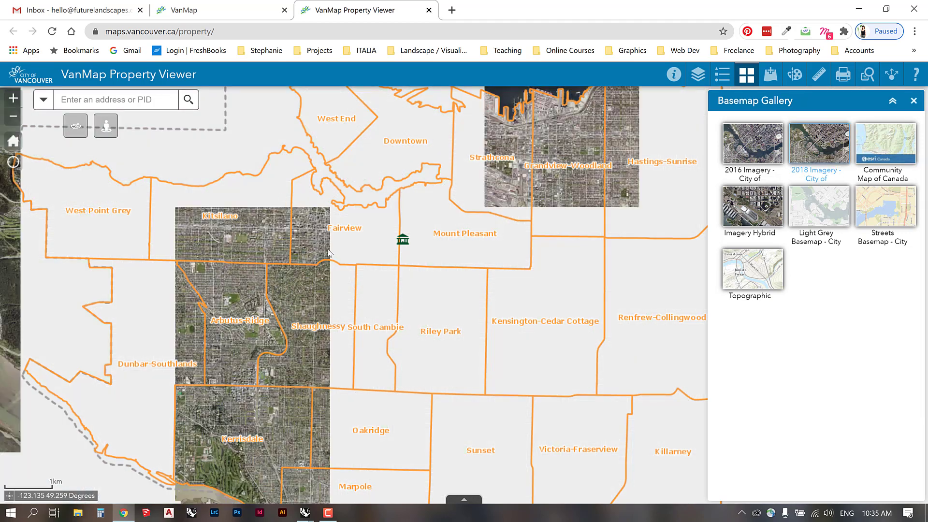
pyautogui.scroll(3, 350, 277)
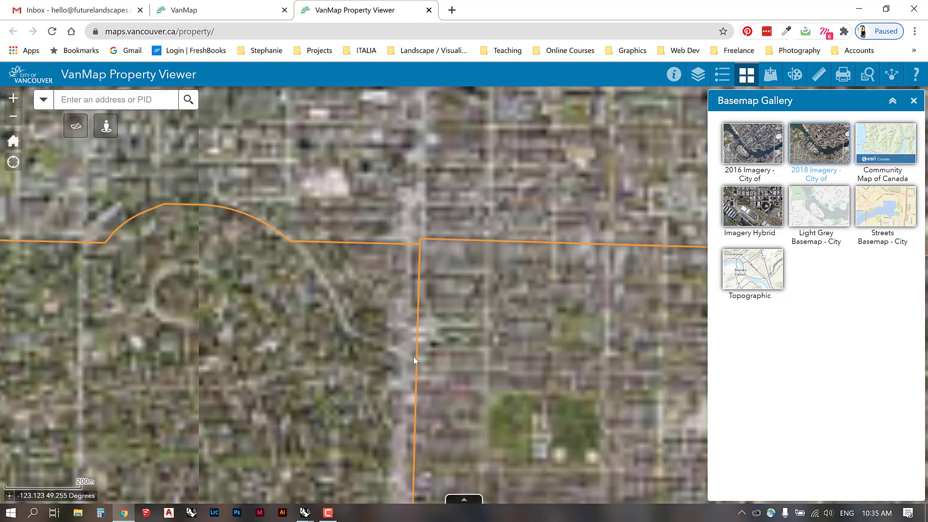
pyautogui.scroll(2, 444, 338)
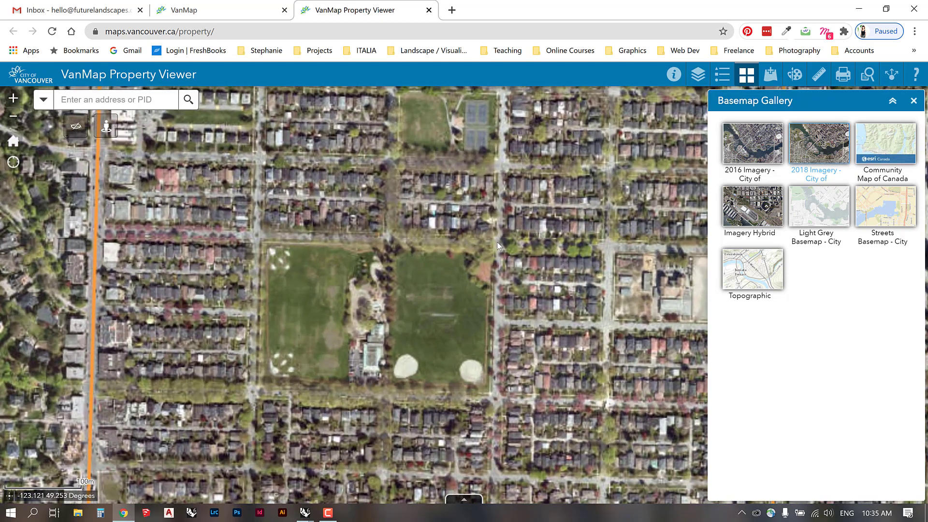
pyautogui.scroll(2, 499, 244)
pyautogui.scroll(2, 462, 221)
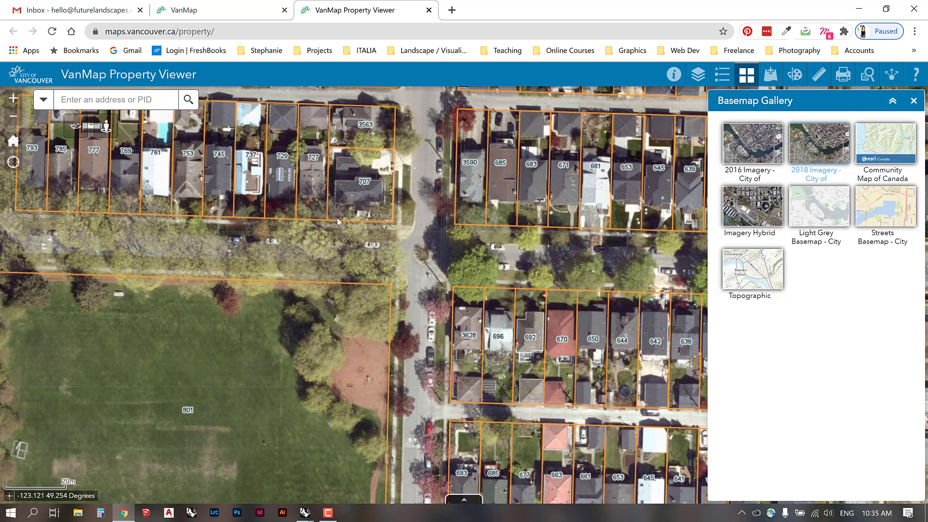
pyautogui.scroll(2, 487, 232)
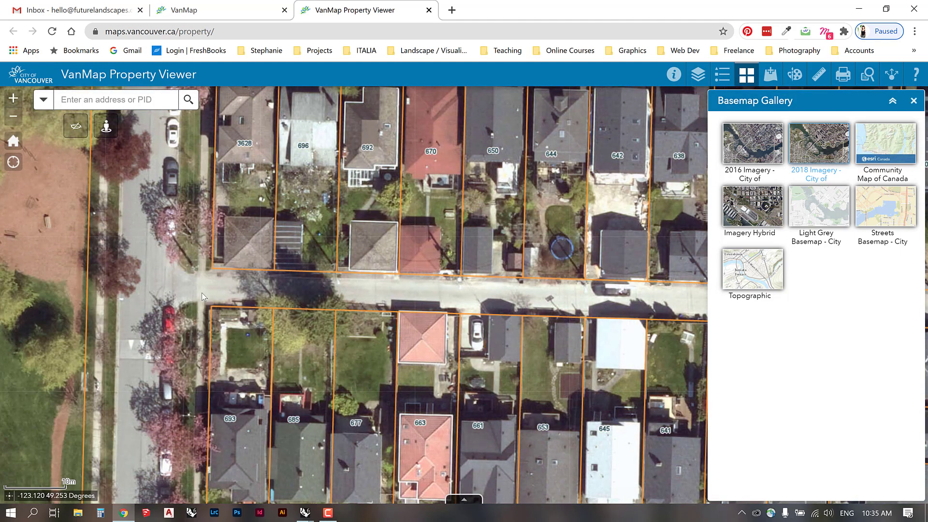
# Frame the park and the houses north of it, then bring up Add Data.
pyautogui.moveTo(201, 291); pyautogui.dragTo(487, 259)
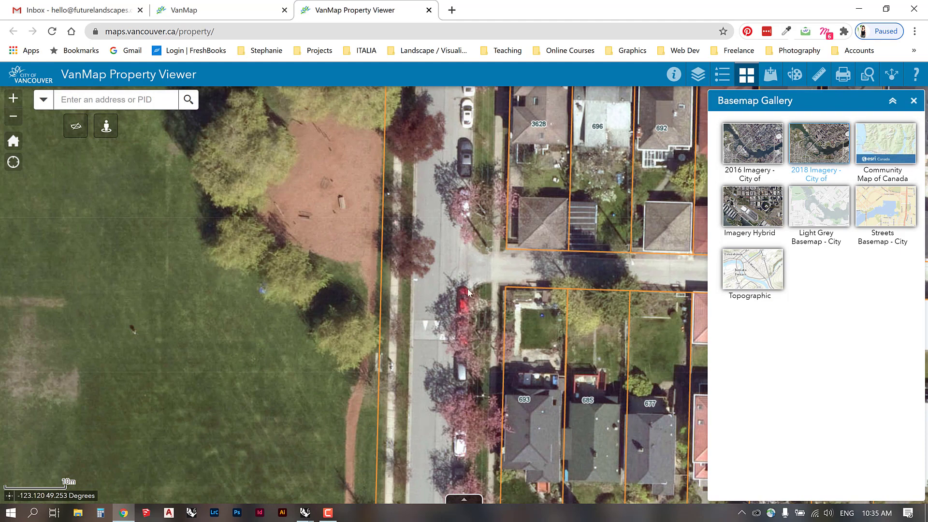
pyautogui.scroll(-1, 378, 276)
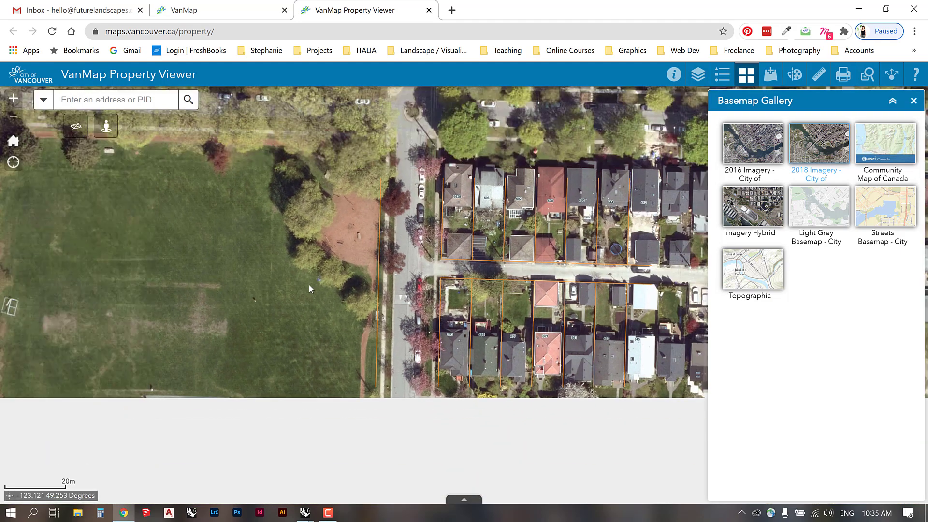
pyautogui.moveTo(271, 213); pyautogui.dragTo(436, 341)
pyautogui.click(777, 80)
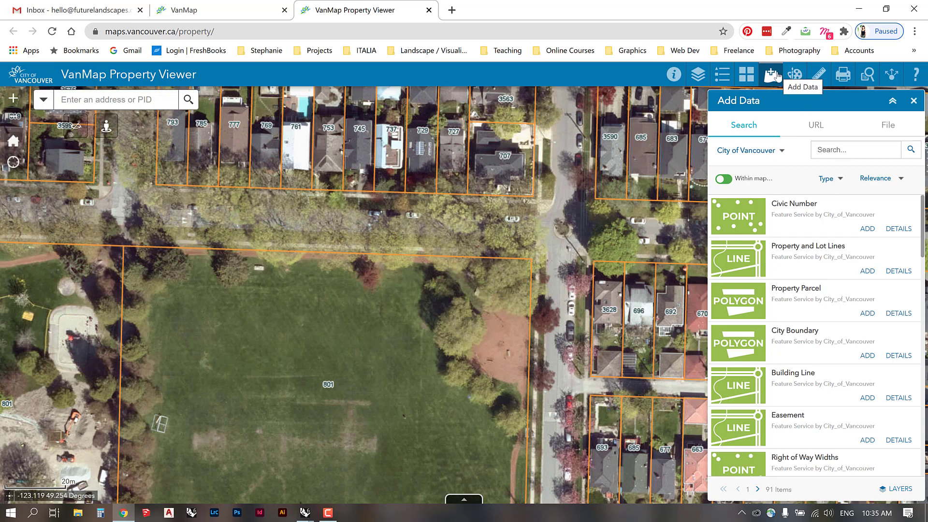
# Search 'foo' in Add Data and add the Building Footprints layer.
pyautogui.click(827, 153)
pyautogui.write('b')
pyautogui.press('BackSpace')
pyautogui.write('footprint')
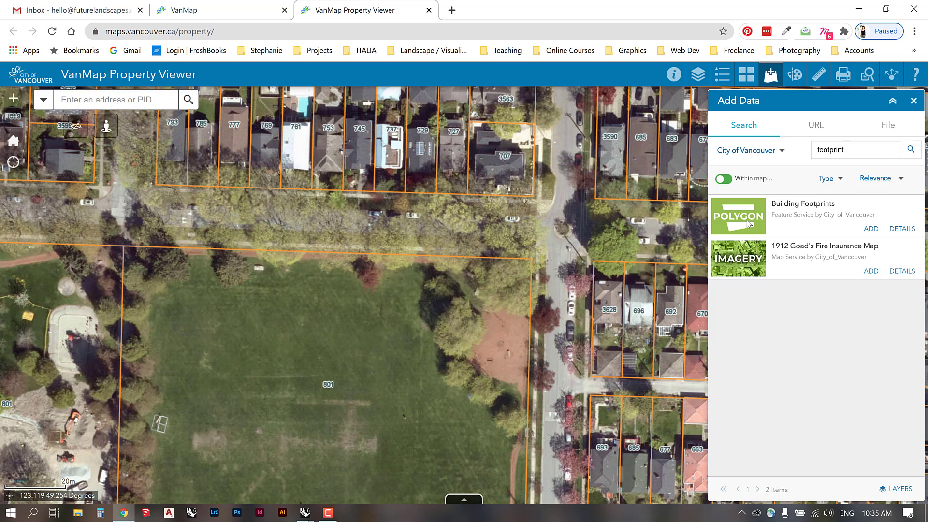
pyautogui.click(871, 229)
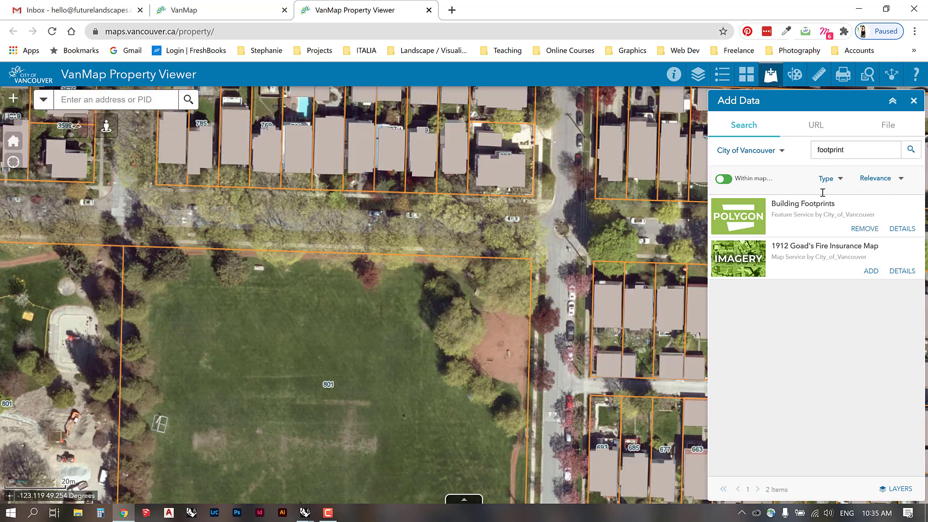
# Add the Contour Line and City Block Outline layers via searches 'cont' and 'block'.
pyautogui.doubleClick(824, 147)
pyautogui.write('contour')
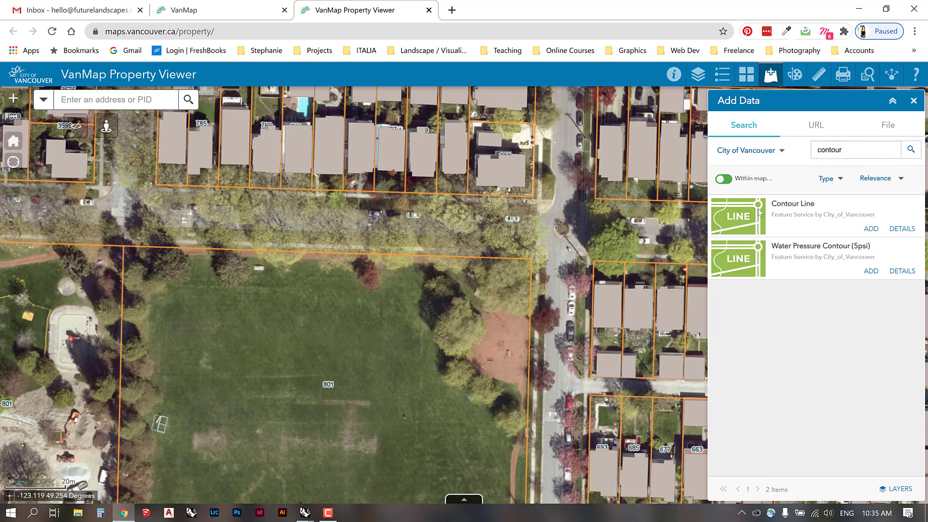
pyautogui.click(870, 229)
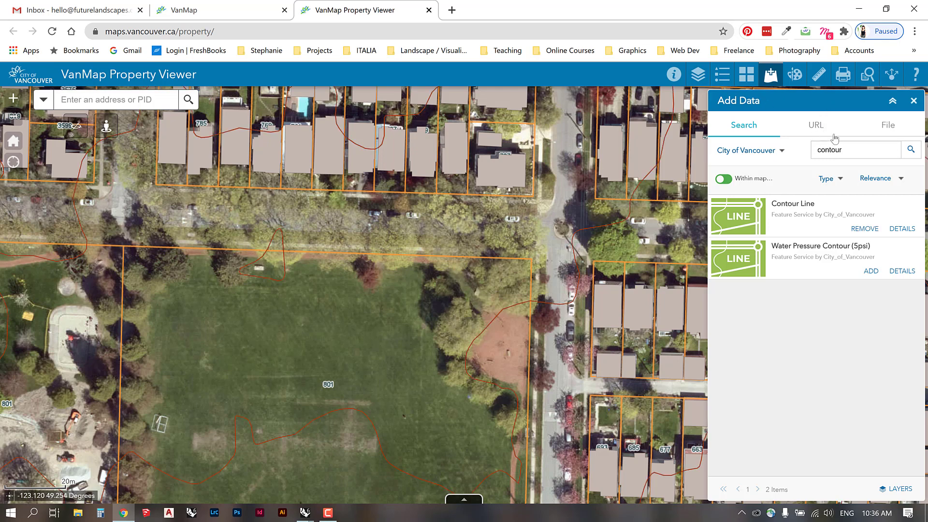
pyautogui.moveTo(853, 149); pyautogui.dragTo(778, 148)
pyautogui.write('block')
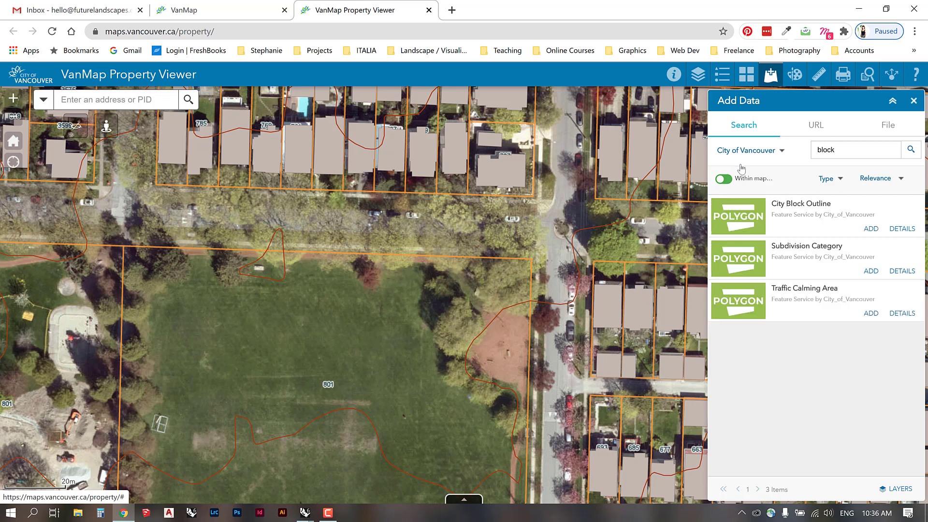
pyautogui.click(869, 230)
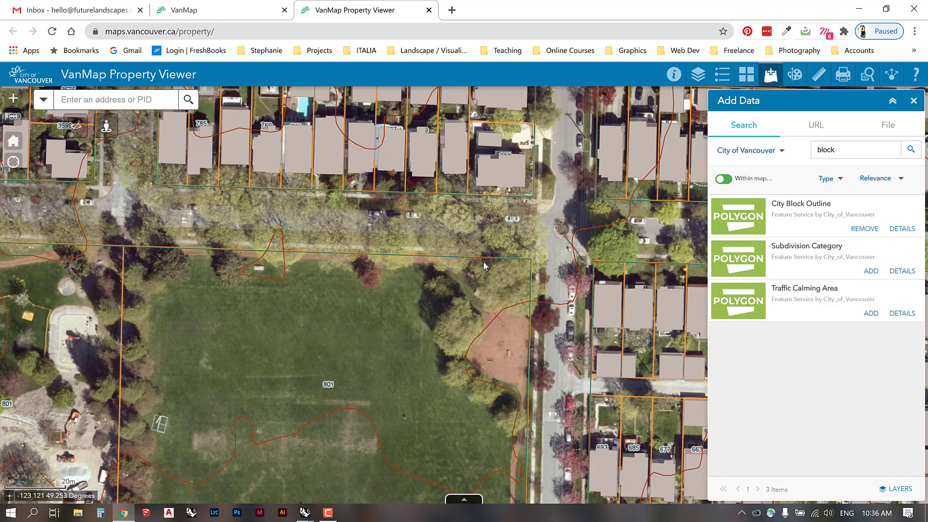
pyautogui.moveTo(850, 150); pyautogui.dragTo(816, 149)
# Clear the search and add the Right of Way Widths layer from the full list.
pyautogui.press('BackSpace')
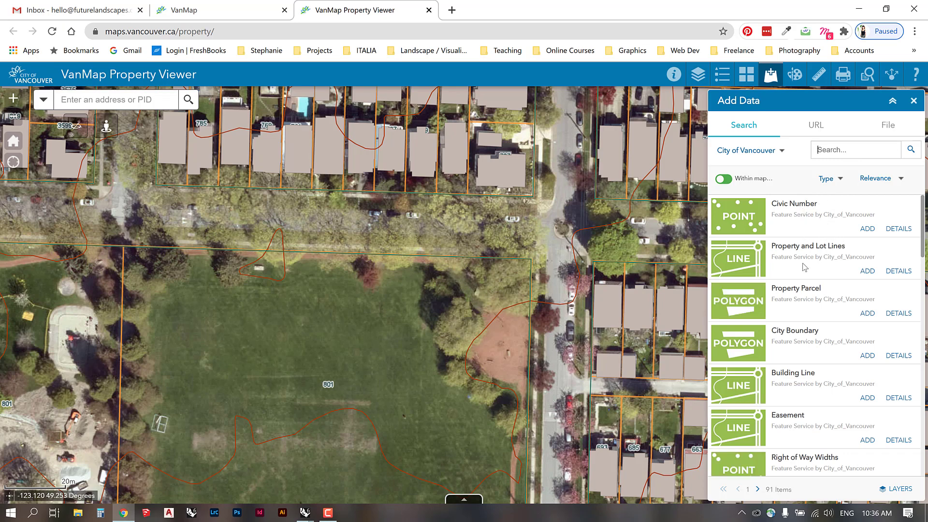
pyautogui.scroll(-3, 800, 244)
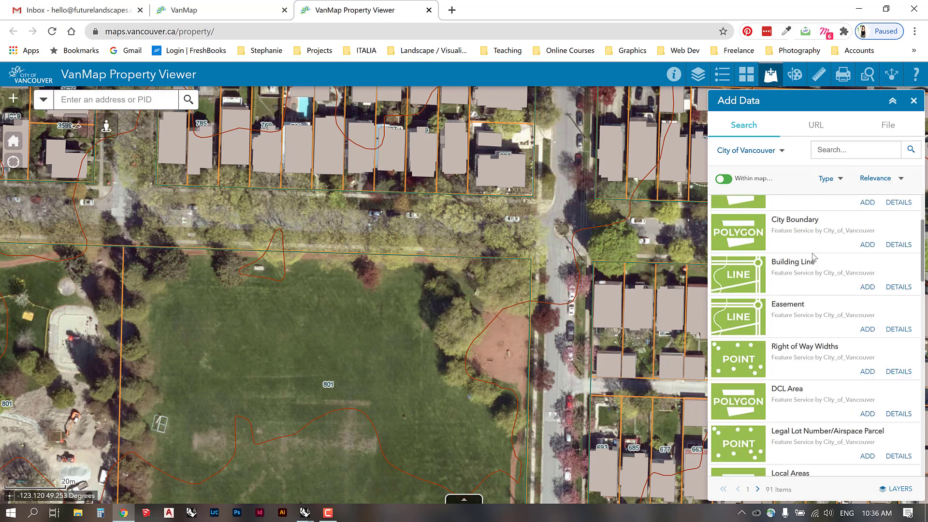
pyautogui.scroll(-1, 798, 242)
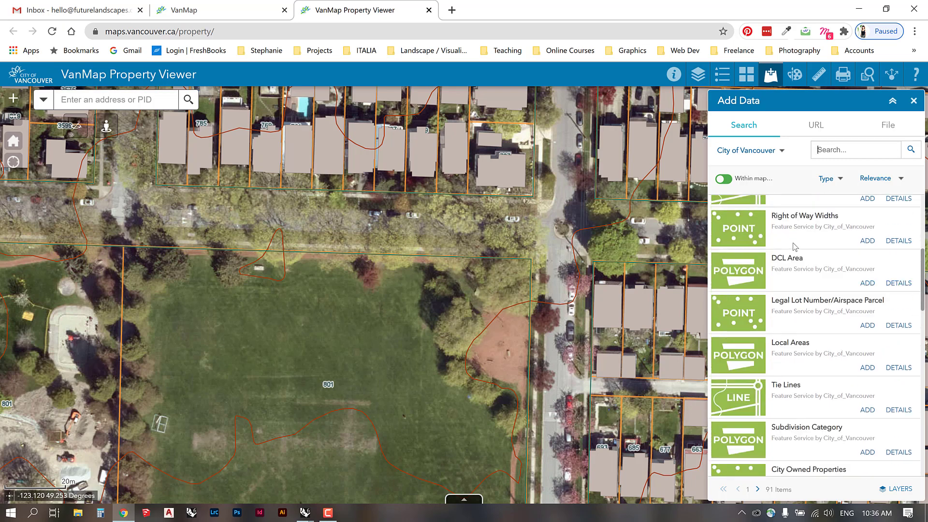
pyautogui.click(867, 240)
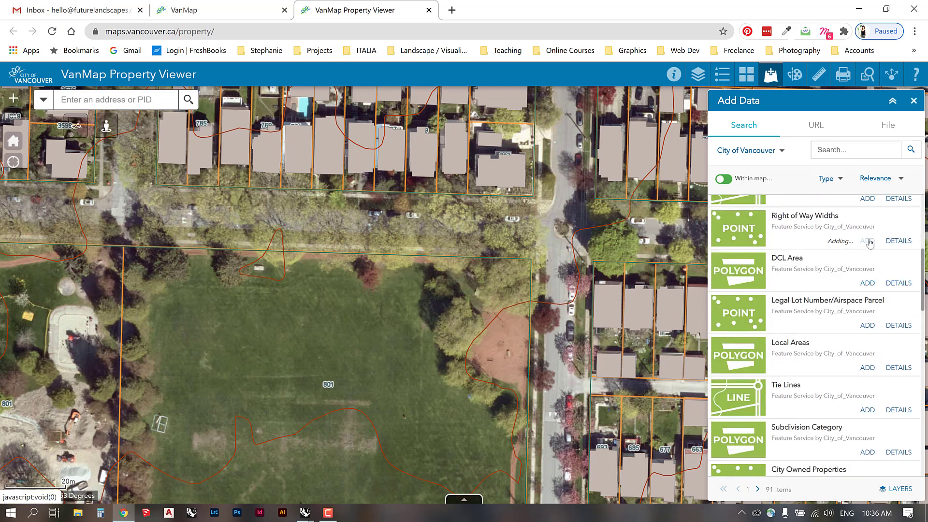
# Inspect a right-of-way marker's popup details, including its Label Text, then close it.
pyautogui.click(565, 192)
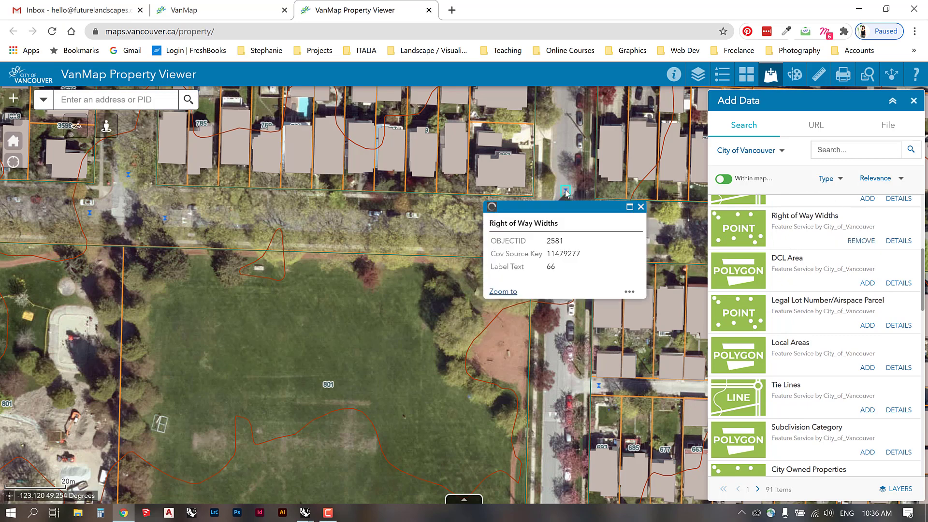
pyautogui.doubleClick(553, 265)
pyautogui.click(554, 267)
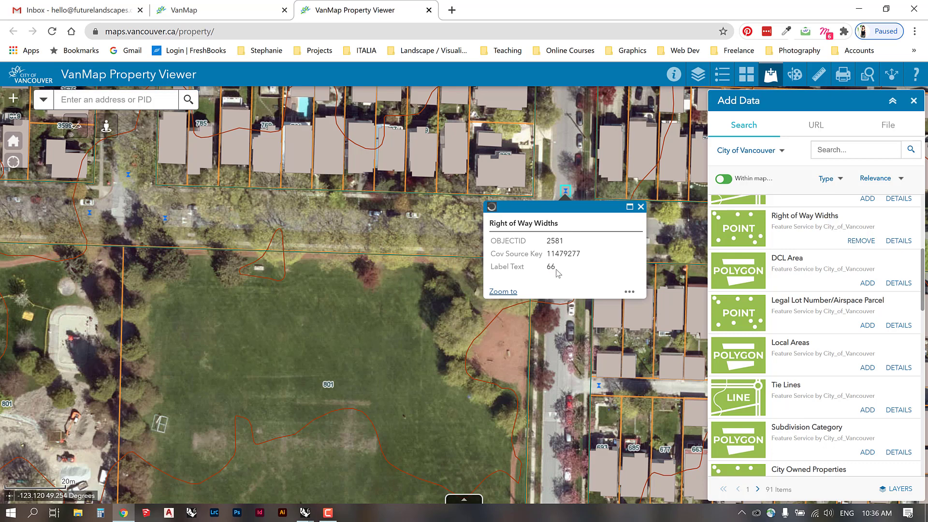
pyautogui.click(641, 207)
# Browse the dataset list, noting Green Stormwater Infrastructure, Greenways and Parks.
pyautogui.scroll(-5, 821, 251)
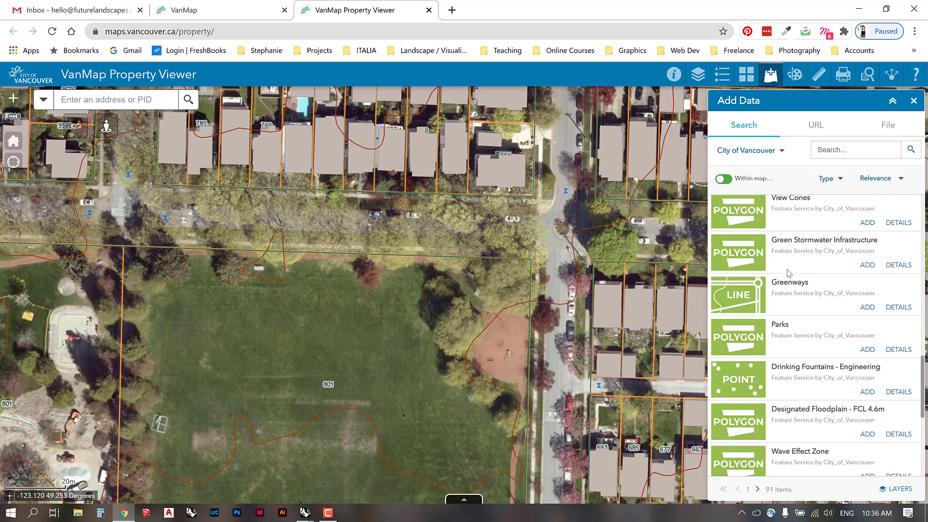
pyautogui.moveTo(772, 239); pyautogui.dragTo(840, 241)
pyautogui.click(801, 277)
pyautogui.doubleClick(800, 283)
pyautogui.click(784, 327)
pyautogui.doubleClick(778, 324)
pyautogui.click(788, 336)
pyautogui.scroll(-4, 786, 364)
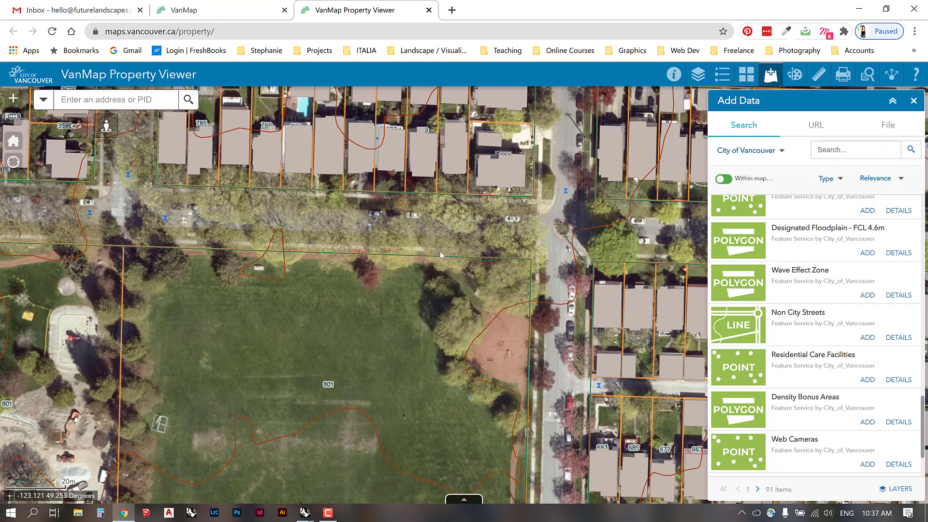
pyautogui.scroll(-9, 834, 264)
pyautogui.scroll(3, 837, 278)
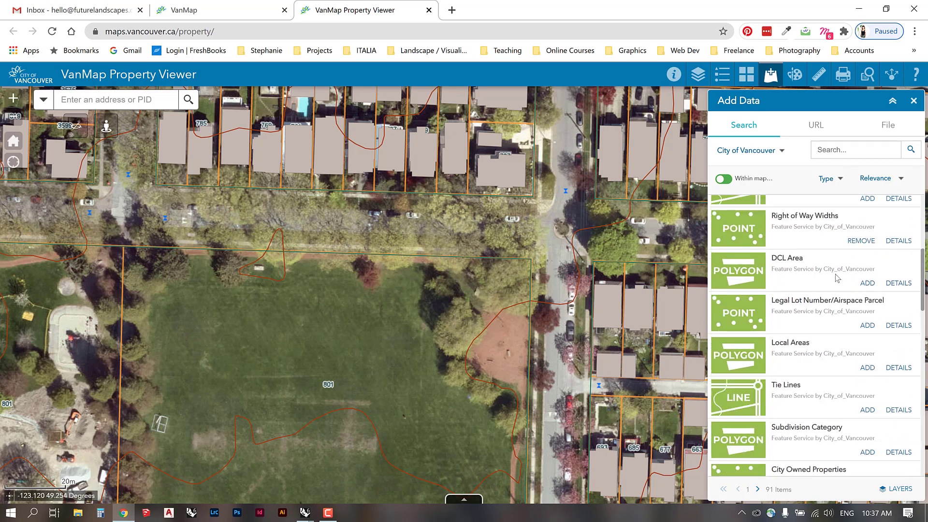
# Turn off the Right of Way Widths and Property Information layers in the Layer List.
pyautogui.scroll(5, 797, 245)
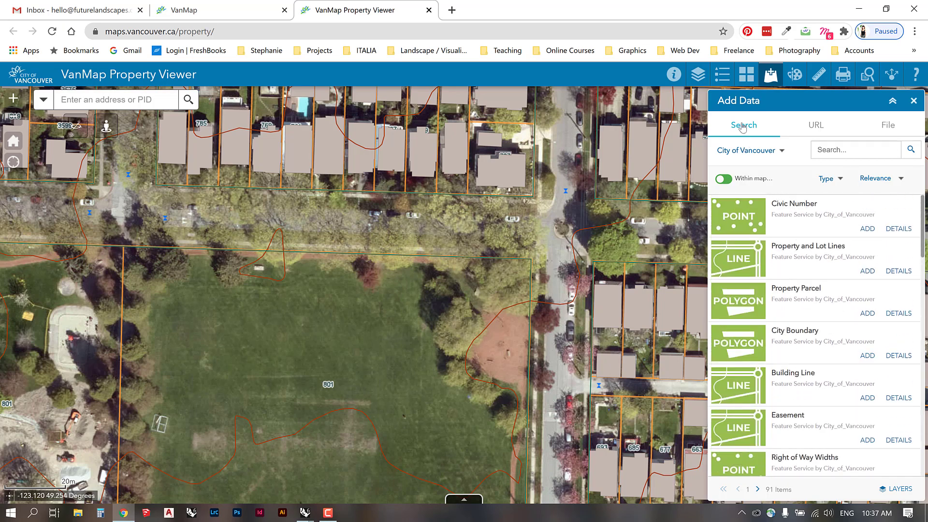
pyautogui.click(700, 77)
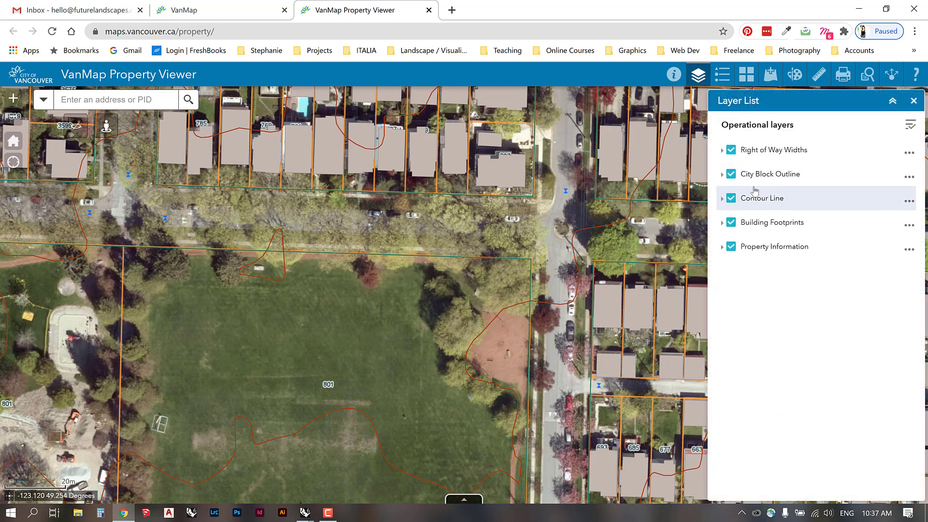
pyautogui.click(731, 152)
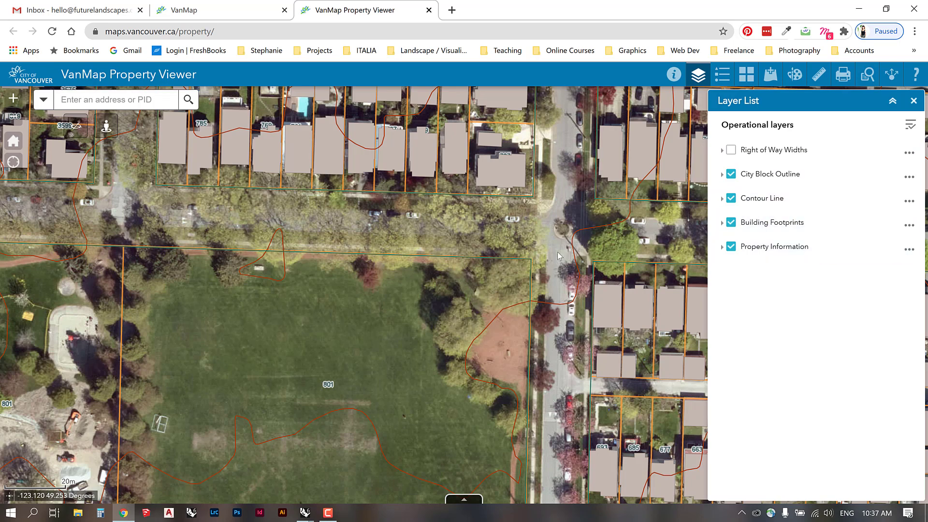
pyautogui.click(731, 247)
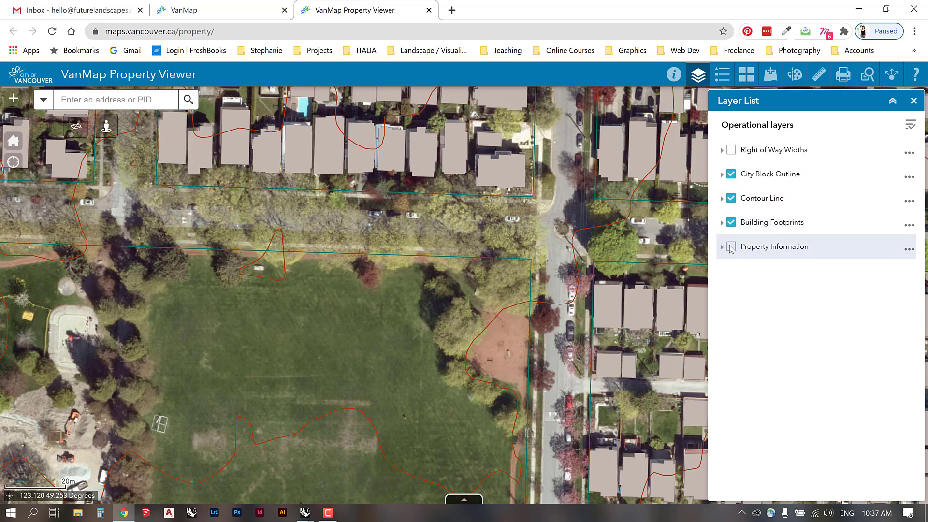
# Zoom out and pan to frame the cemetery blocks and running track.
pyautogui.scroll(-3, 558, 257)
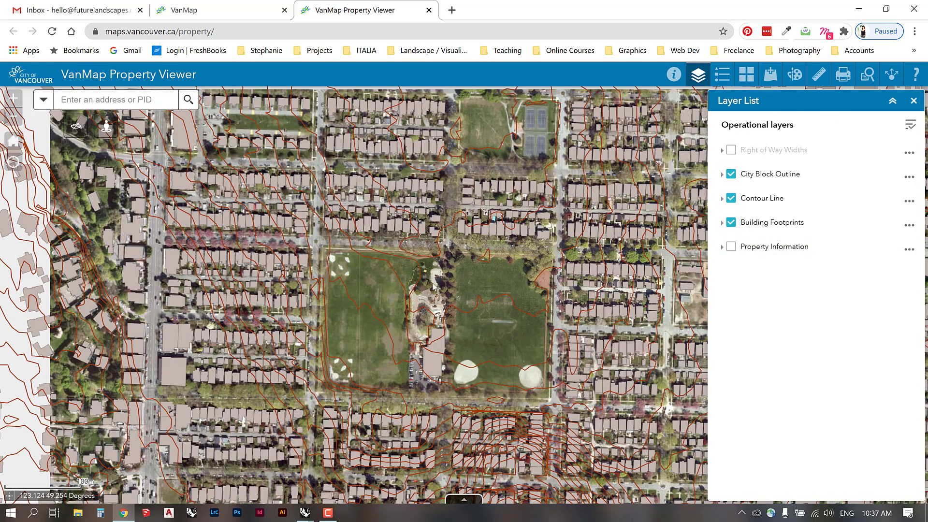
pyautogui.scroll(-1, 260, 254)
pyautogui.scroll(-1, 312, 260)
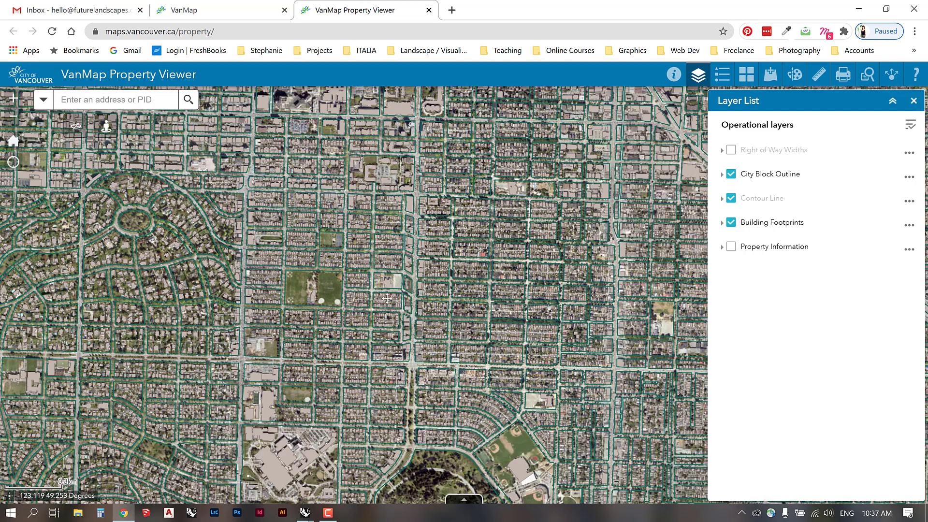
pyautogui.moveTo(386, 296); pyautogui.dragTo(392, 300)
pyautogui.moveTo(592, 454); pyautogui.dragTo(215, 172)
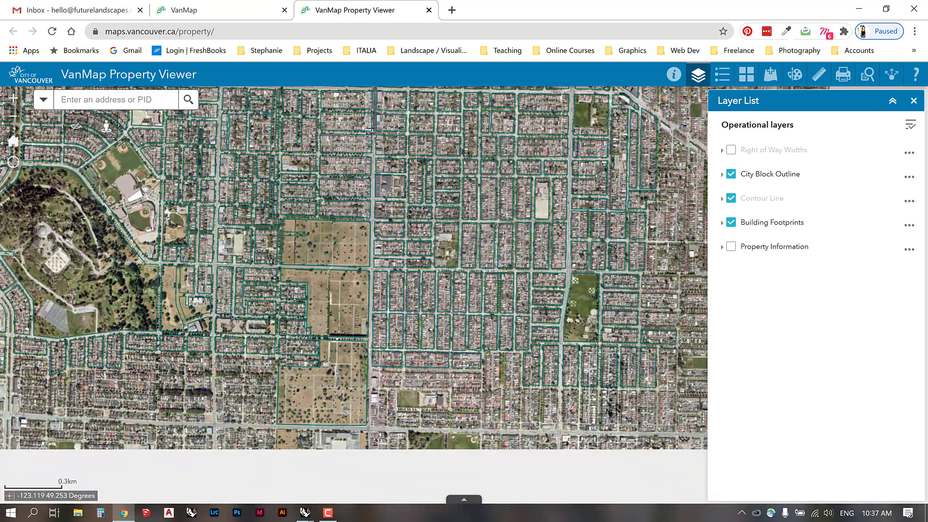
pyautogui.moveTo(412, 443); pyautogui.dragTo(443, 330)
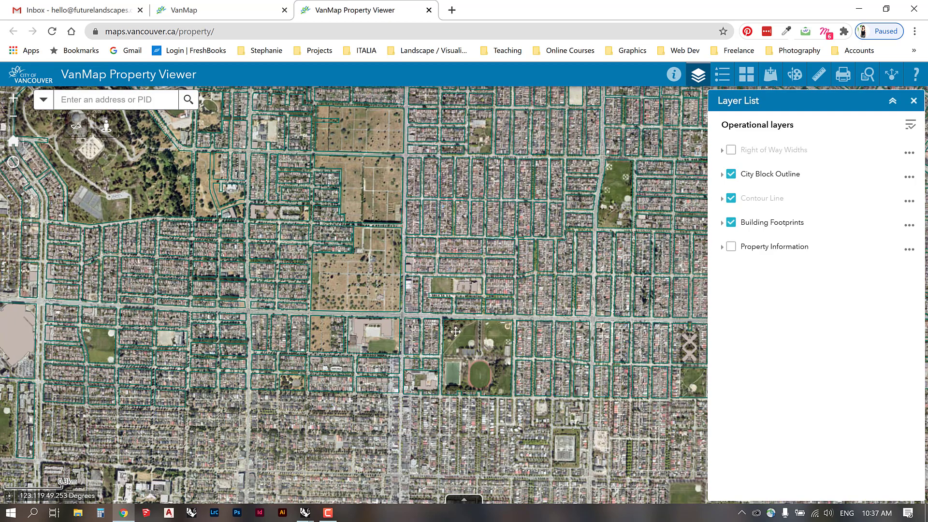
pyautogui.scroll(1, 428, 331)
pyautogui.moveTo(555, 205); pyautogui.dragTo(512, 216)
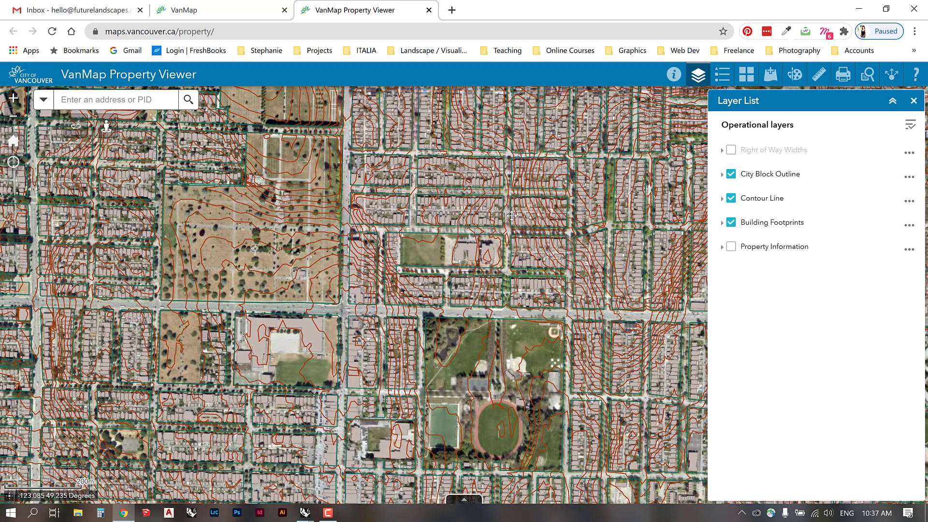
# Choose the Tabloid ANSI B Landscape print layout and expand the Advanced options.
pyautogui.click(843, 75)
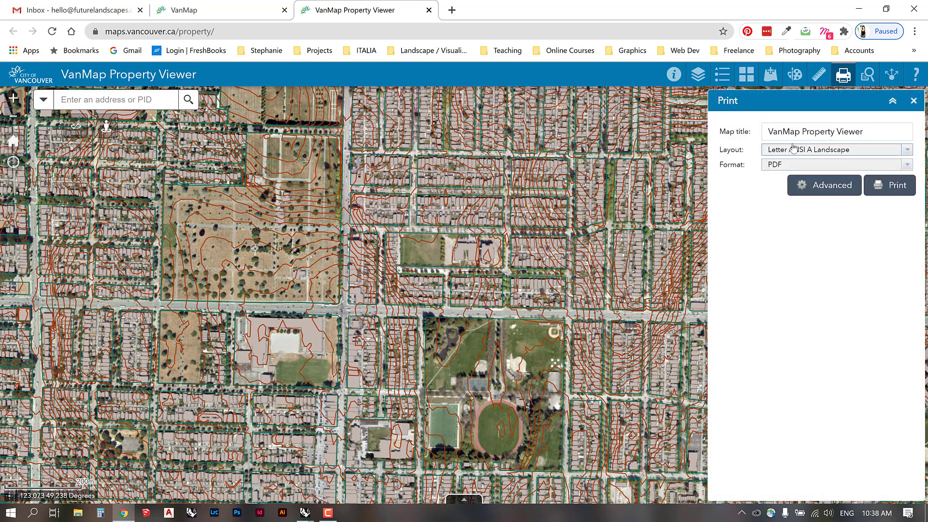
pyautogui.click(790, 150)
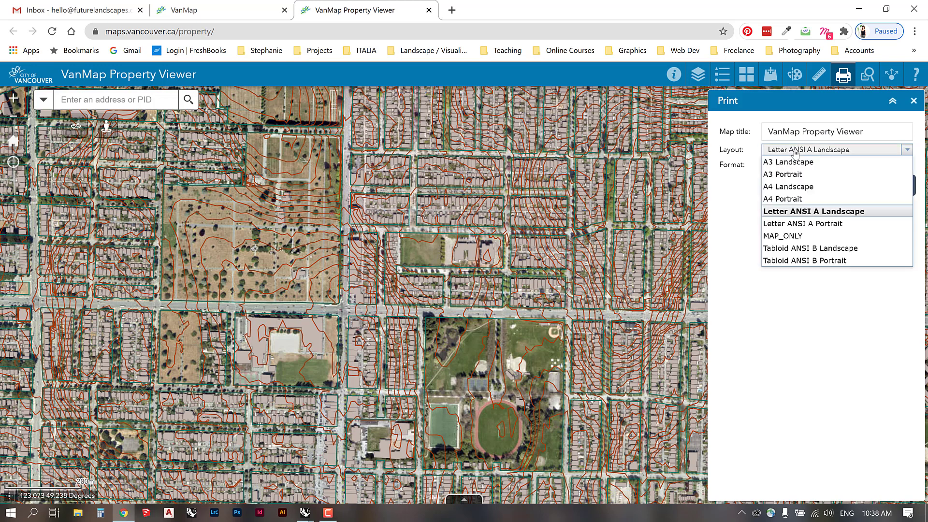
pyautogui.click(790, 248)
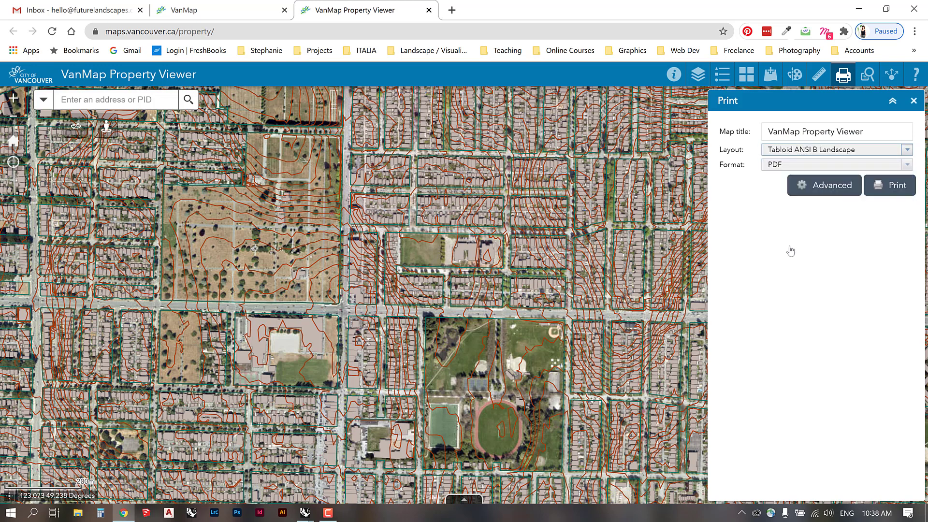
pyautogui.click(812, 191)
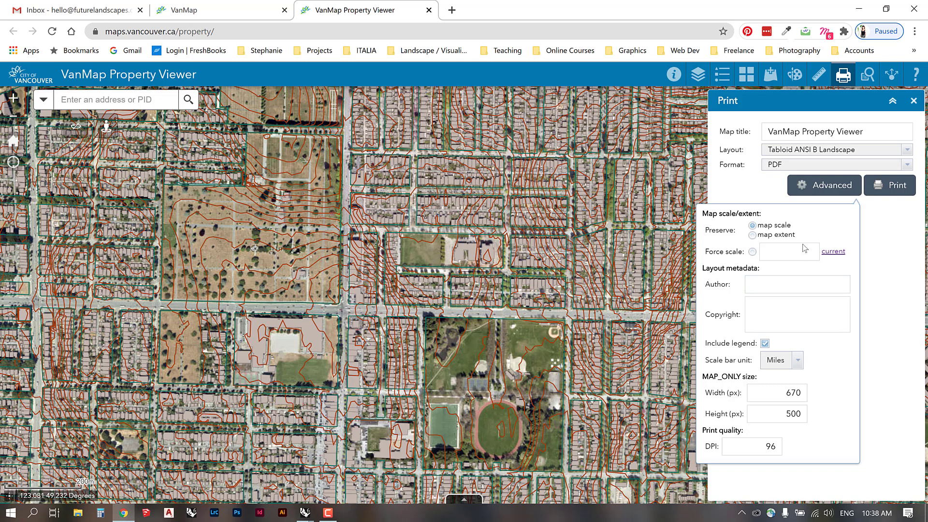
# Print the map without a legend, with a Meters scale bar at 300 DPI.
pyautogui.click(748, 285)
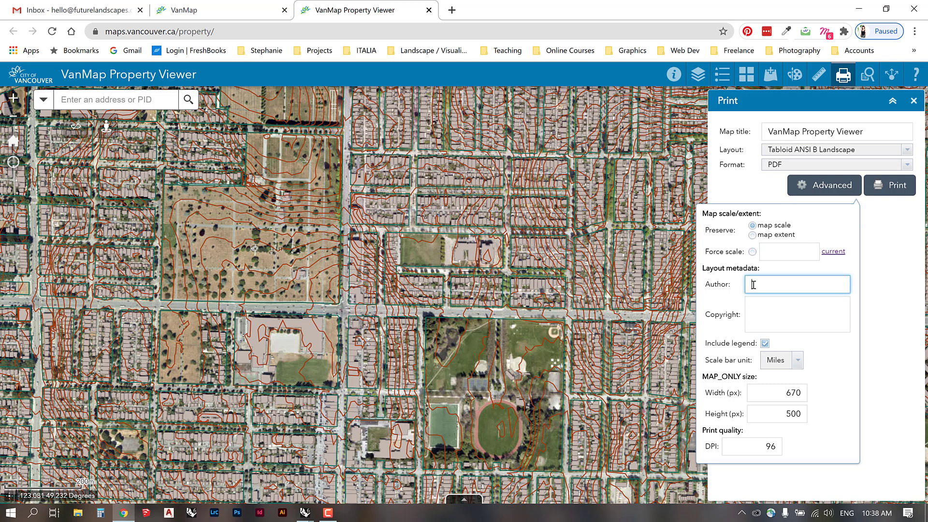
pyautogui.click(765, 343)
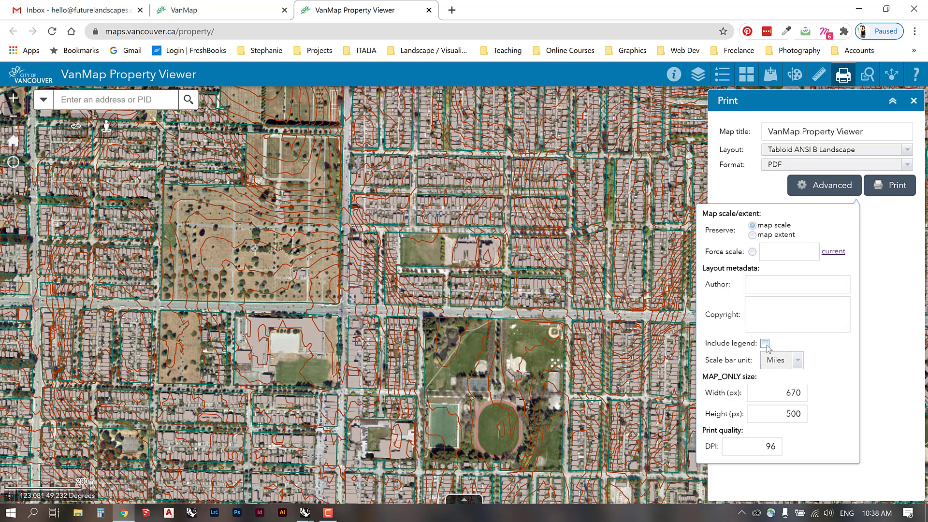
pyautogui.click(797, 361)
pyautogui.click(787, 400)
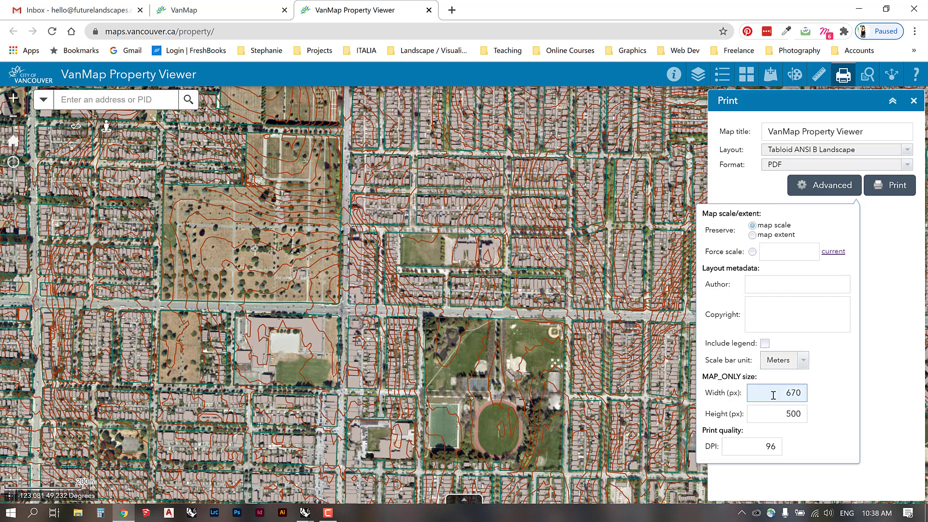
pyautogui.moveTo(766, 445); pyautogui.dragTo(782, 454)
pyautogui.write('300')
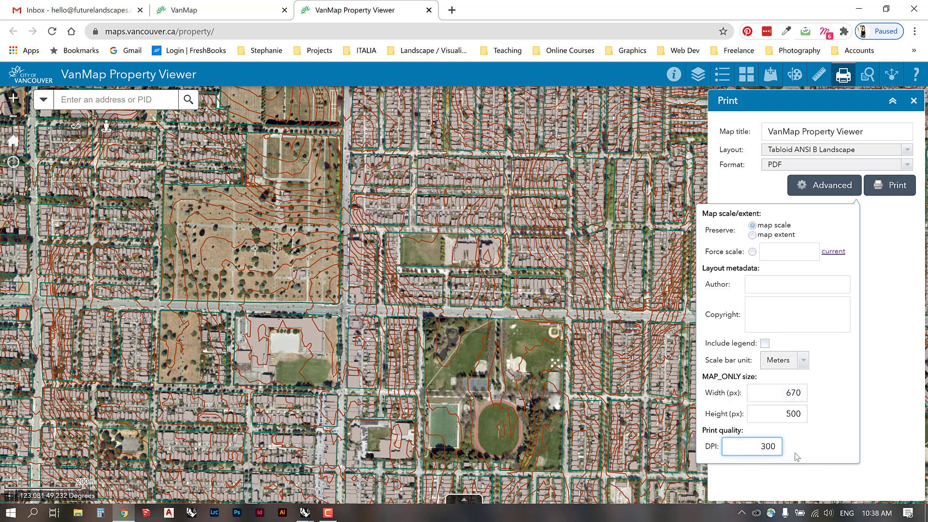
pyautogui.click(876, 186)
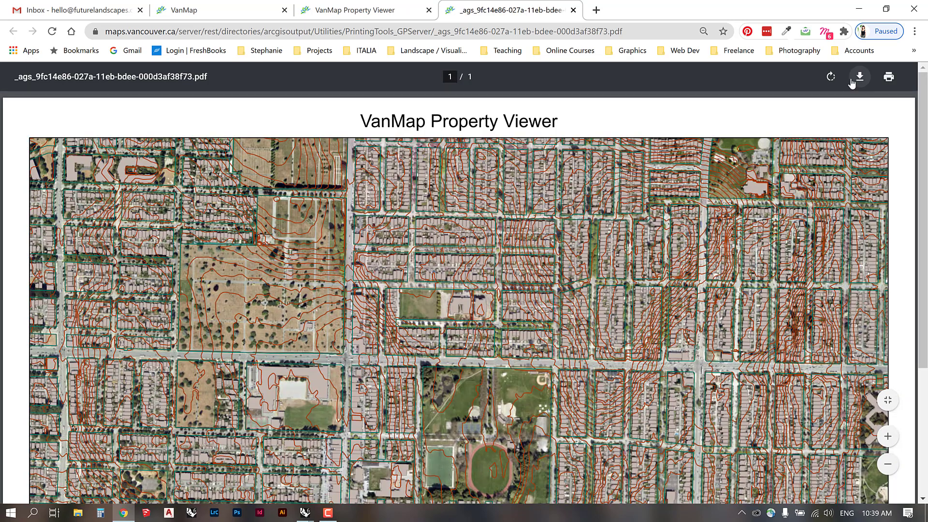
# Save the PDF to ARCH 515 > Tutorials > VanMaps as 'Kensington Cedar Cottage_Site Plan'.
pyautogui.scroll(-3, 667, 290)
pyautogui.scroll(3, 666, 288)
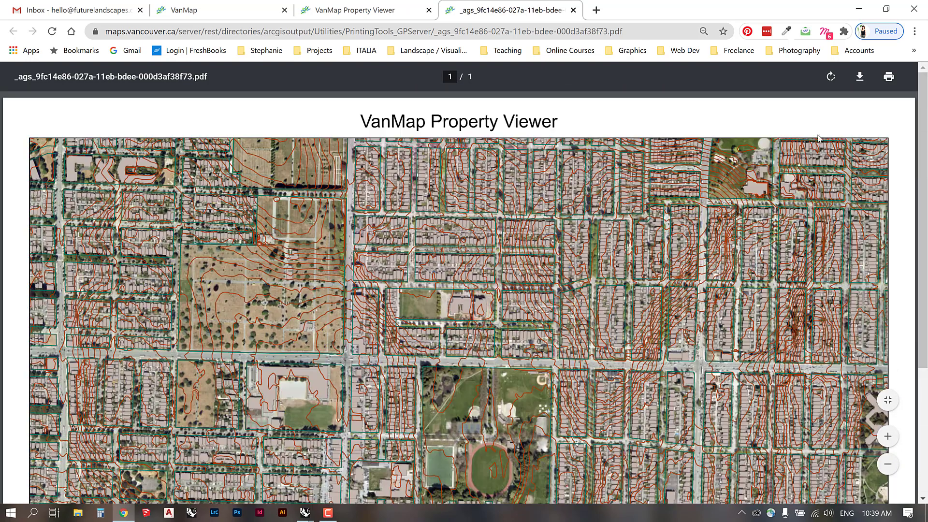
pyautogui.click(860, 77)
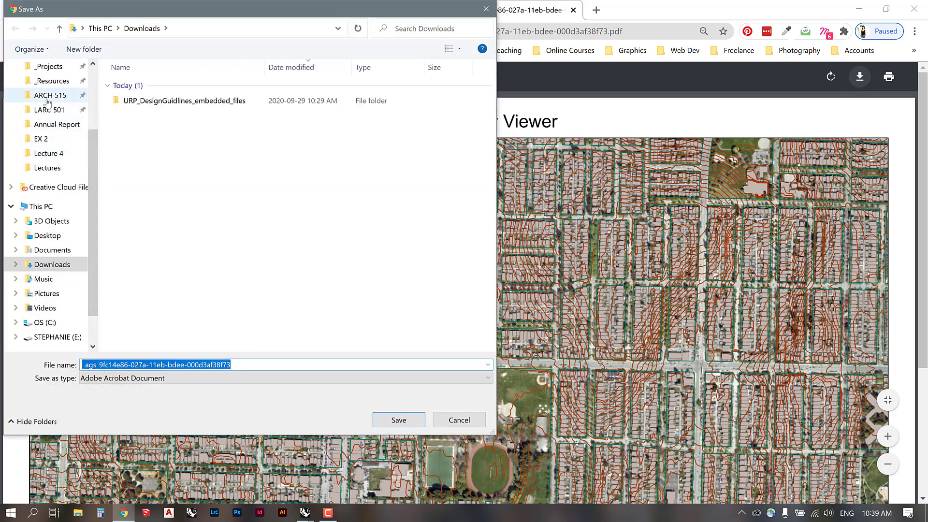
pyautogui.click(47, 100)
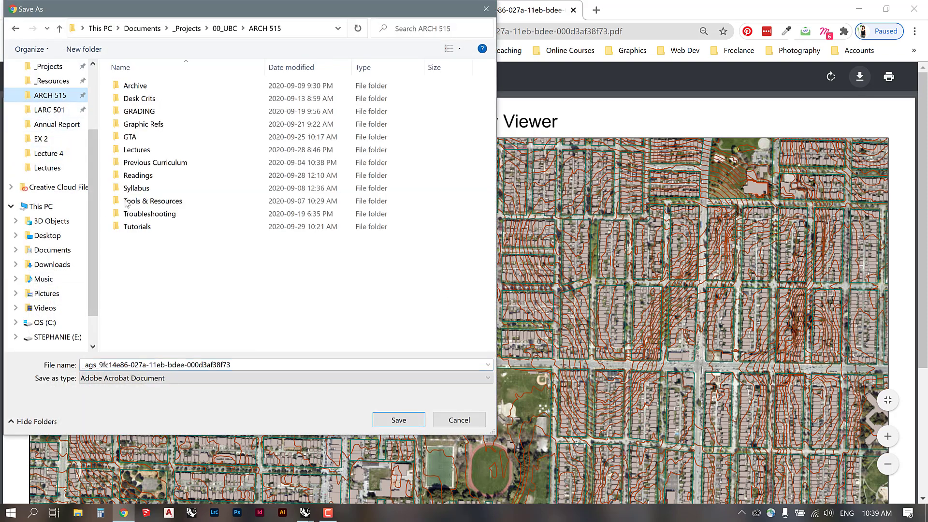
pyautogui.doubleClick(135, 225)
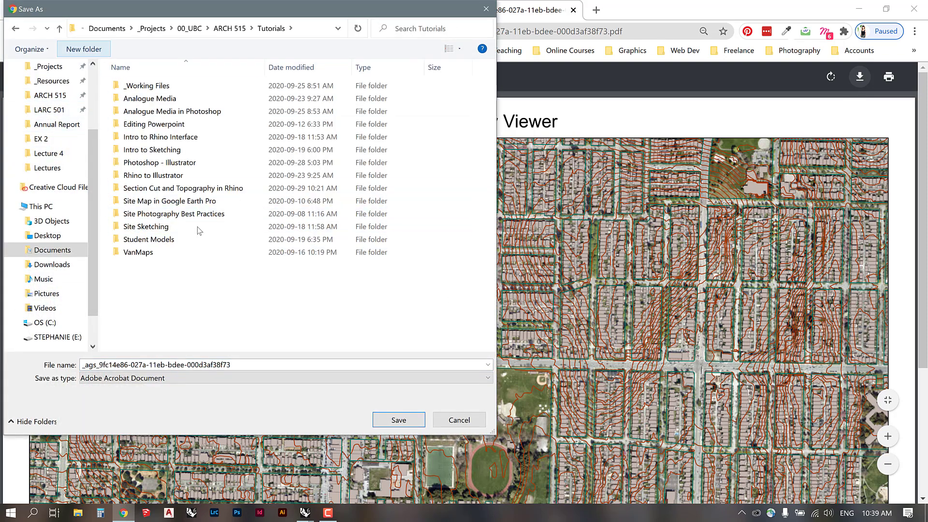
pyautogui.doubleClick(191, 252)
pyautogui.doubleClick(198, 364)
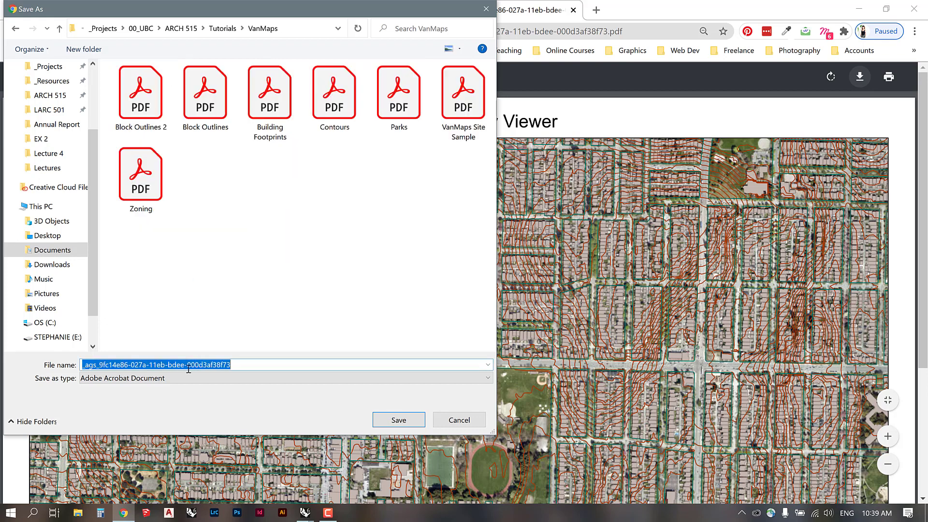
pyautogui.write('M')
pyautogui.press('BackSpace')
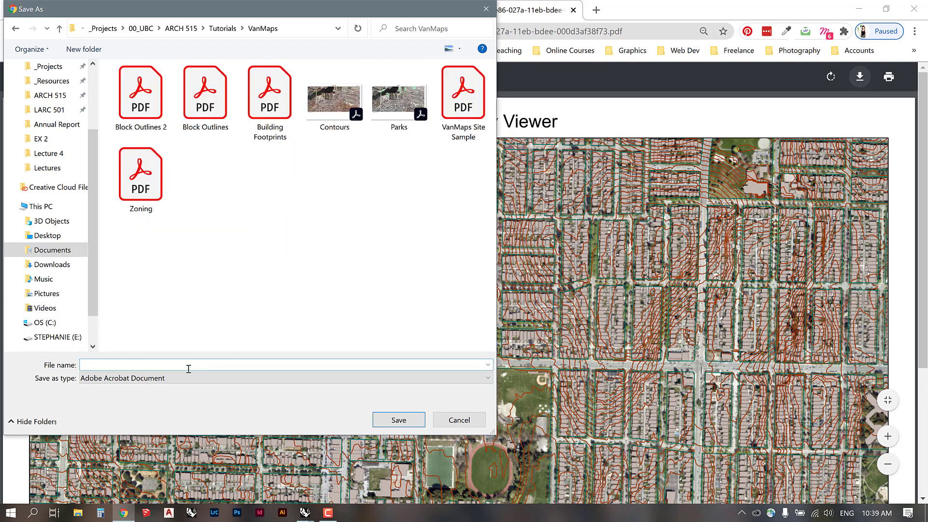
pyautogui.write('Kensington Cedar Cottage_Site Plan')
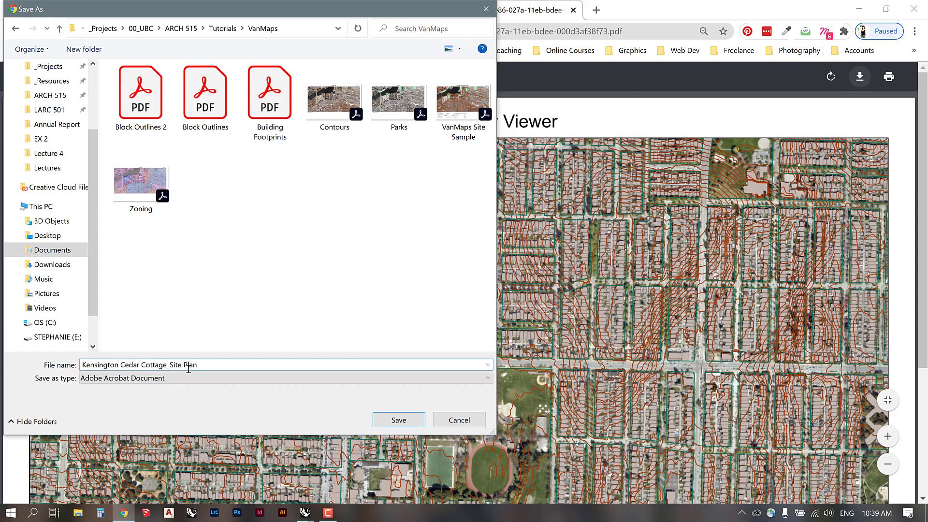
pyautogui.click(398, 420)
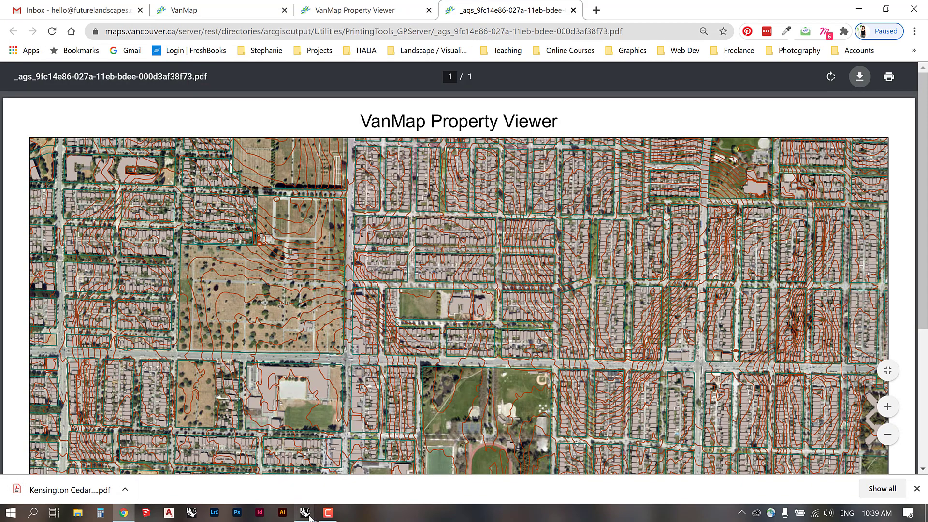
# In Rhino, save the current Site Plan file and start a new Large Objects - Meters model.
pyautogui.moveTo(308, 514)
pyautogui.click(271, 486)
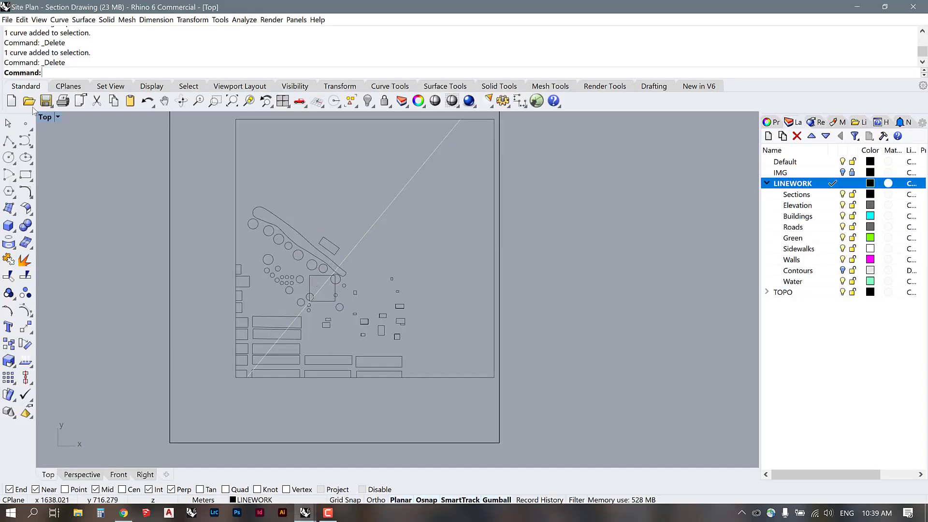
pyautogui.click(7, 19)
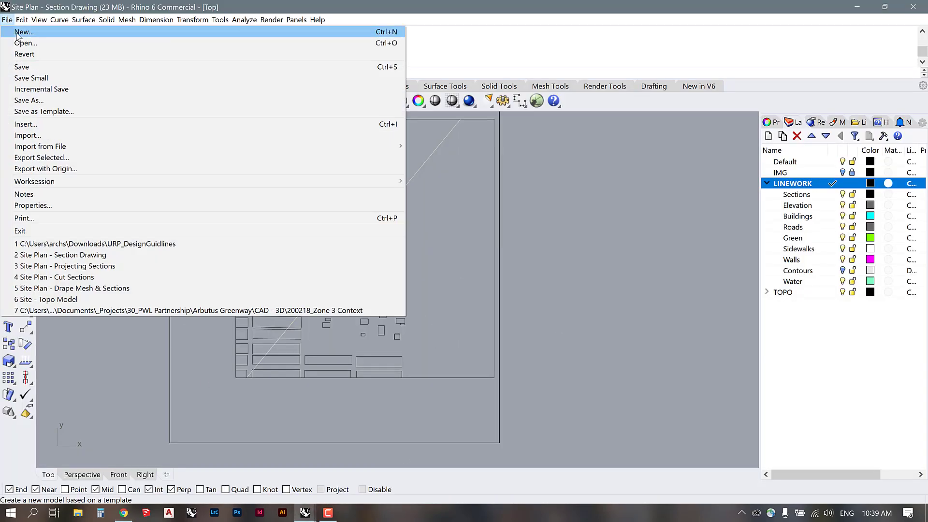
pyautogui.click(18, 32)
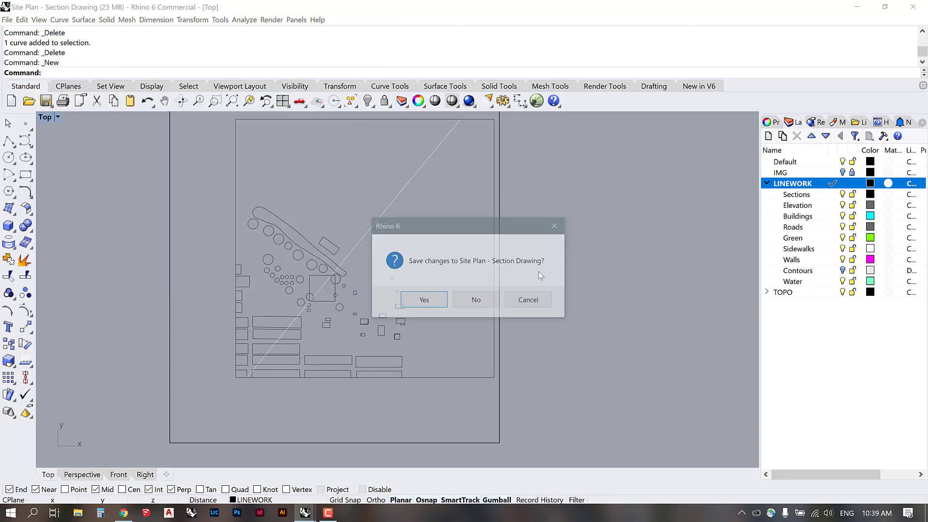
pyautogui.click(439, 301)
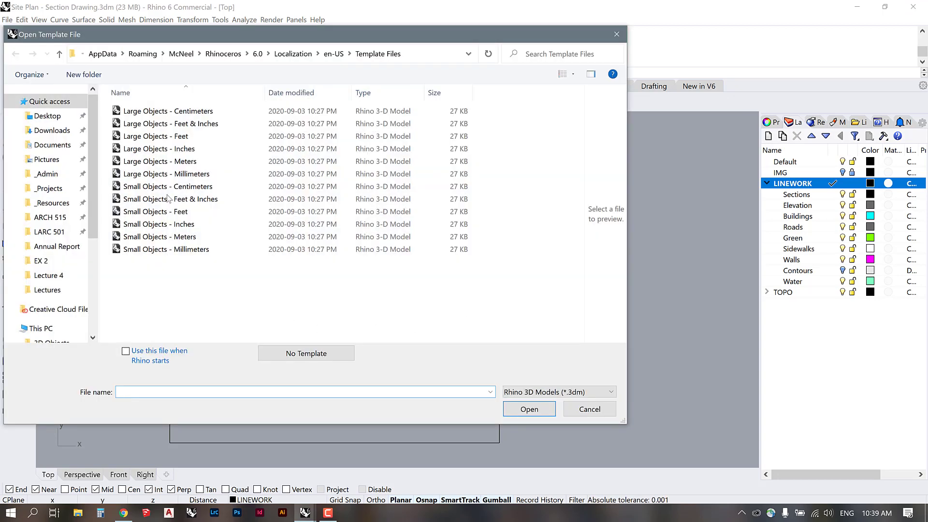
pyautogui.click(175, 162)
pyautogui.click(529, 409)
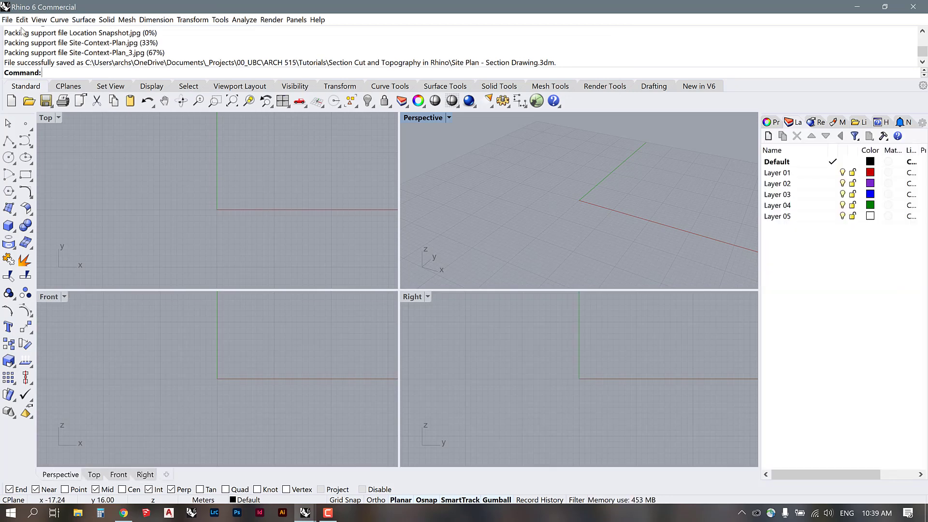
# Import Kensington Cedar Cottage_Site Plan PDF from ARCH 515 > Tutorials > VanMaps.
pyautogui.click(7, 20)
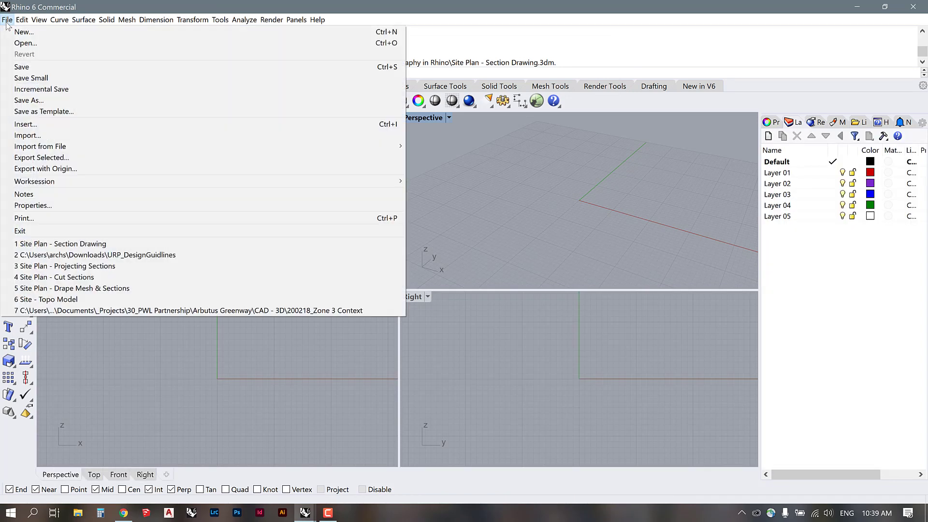
pyautogui.click(40, 135)
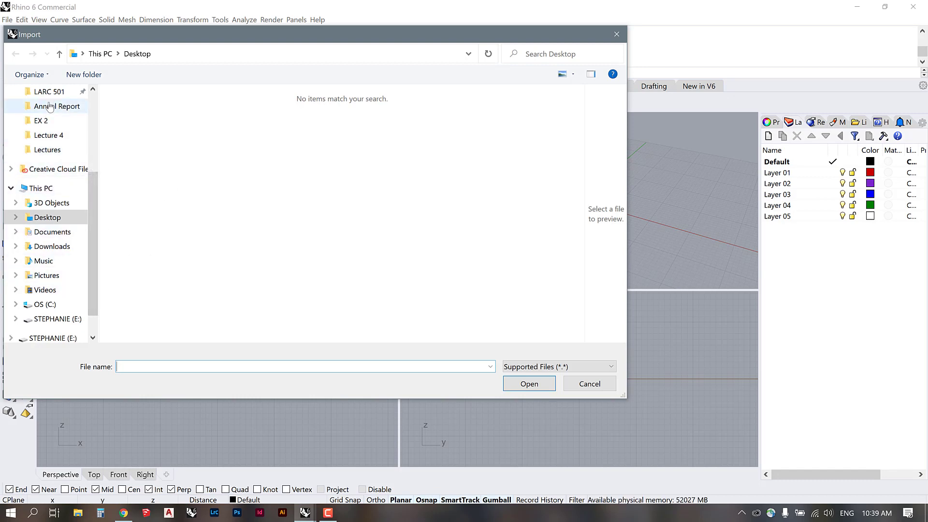
pyautogui.scroll(1, 52, 114)
pyautogui.click(50, 121)
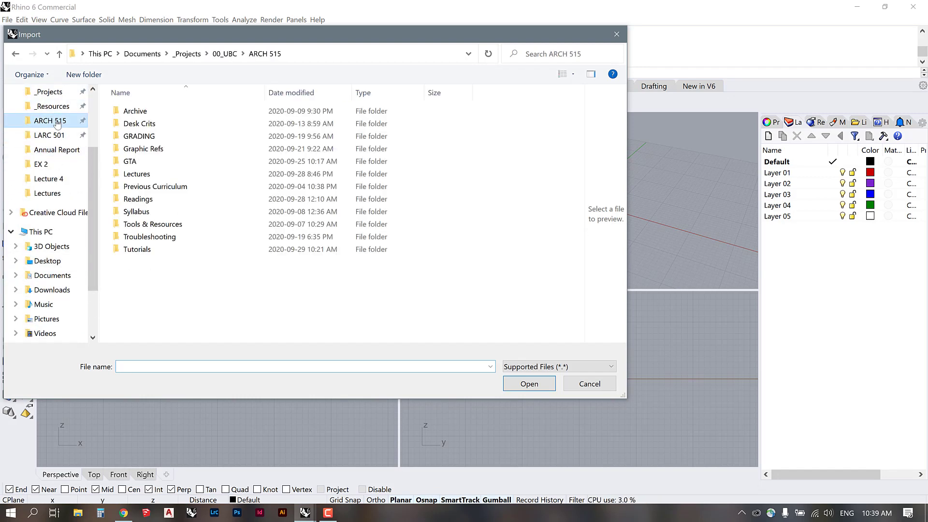
pyautogui.doubleClick(132, 254)
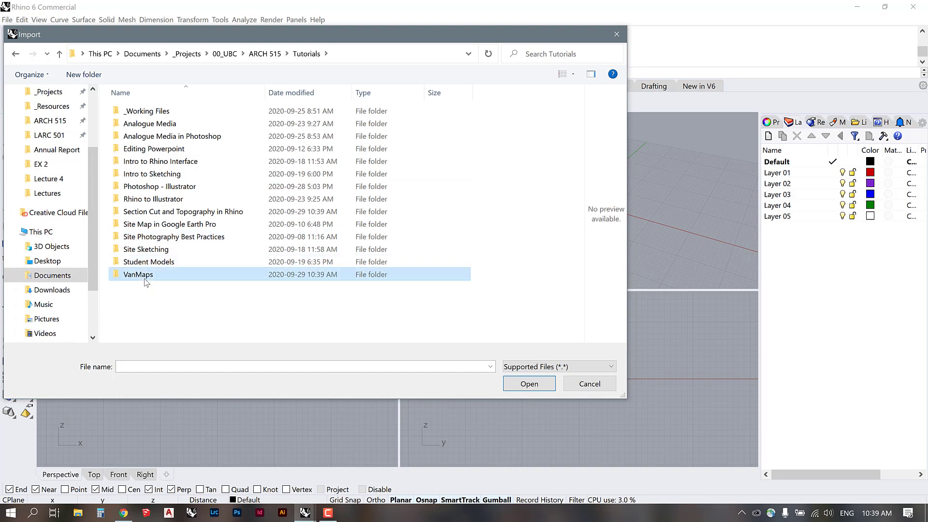
pyautogui.doubleClick(146, 279)
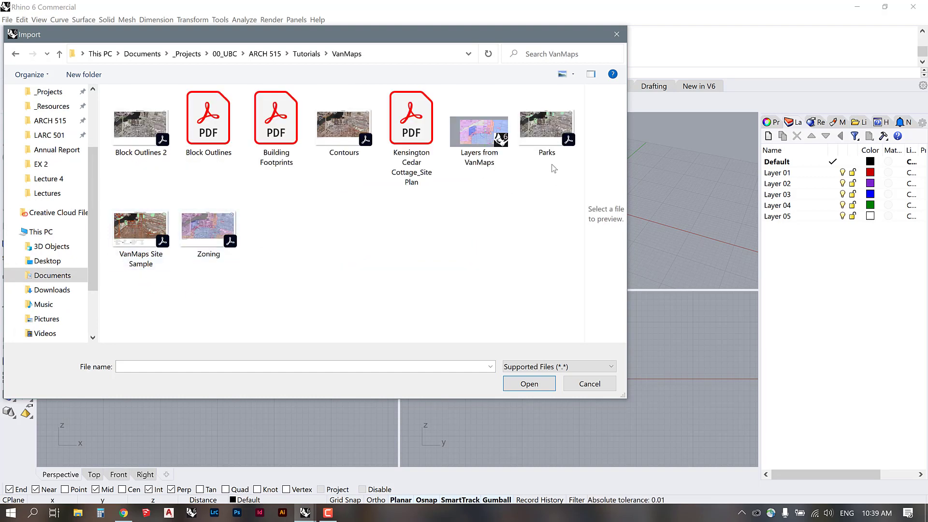
pyautogui.click(435, 143)
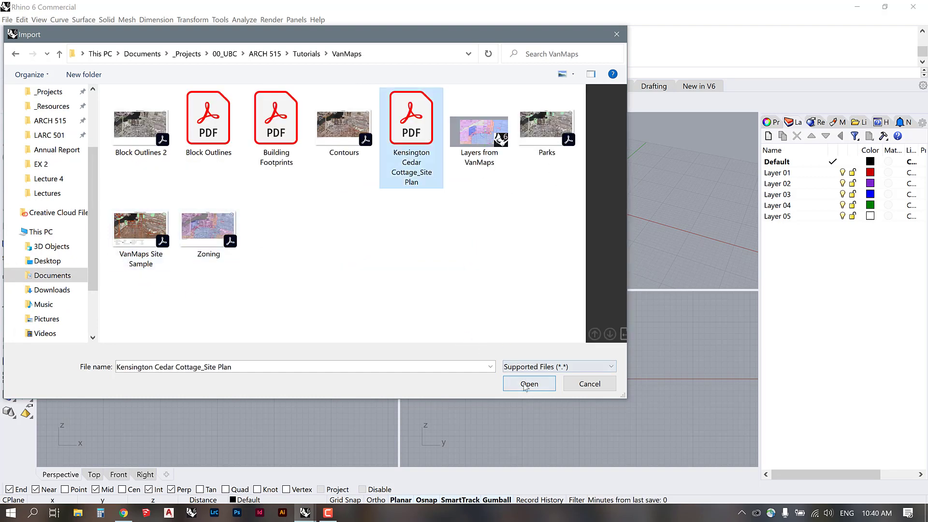
pyautogui.press('Return')
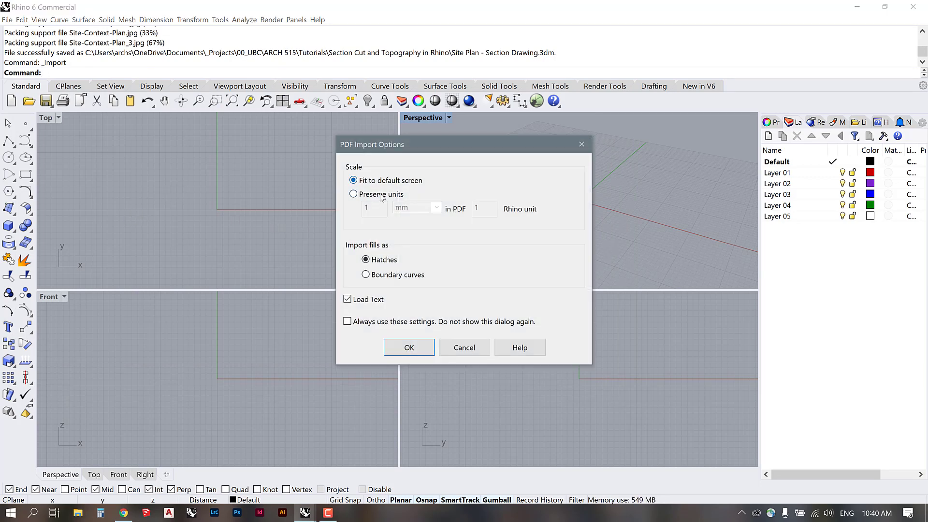
# Accept the PDF import with Preserve units (1 mm = 1 Rhino unit) and Hatches kept.
pyautogui.click(381, 195)
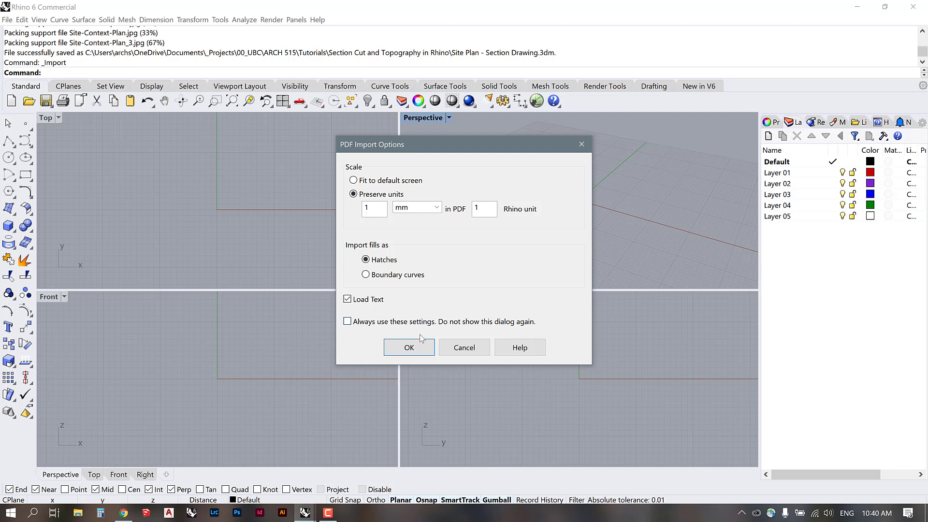
pyautogui.click(411, 348)
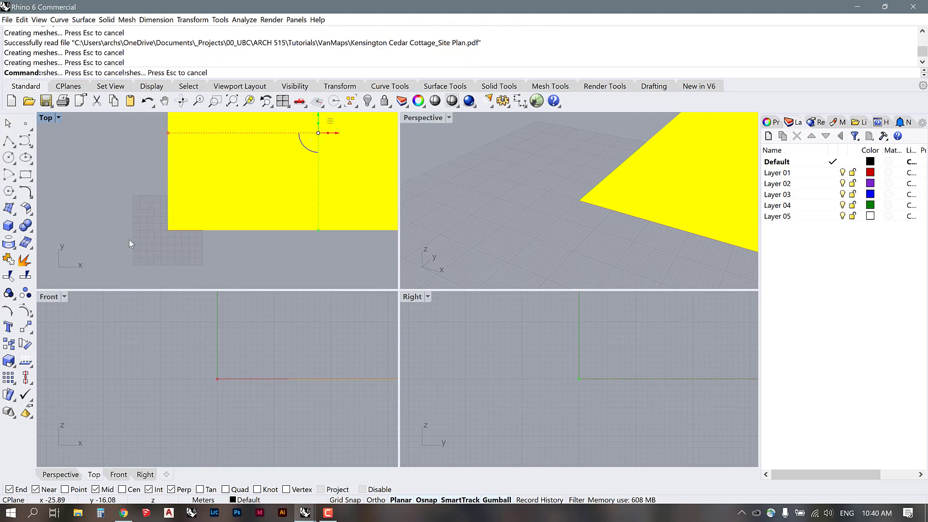
# Maximize the Top viewport to fill the workspace.
pyautogui.scroll(-4, 128, 239)
pyautogui.doubleClick(46, 118)
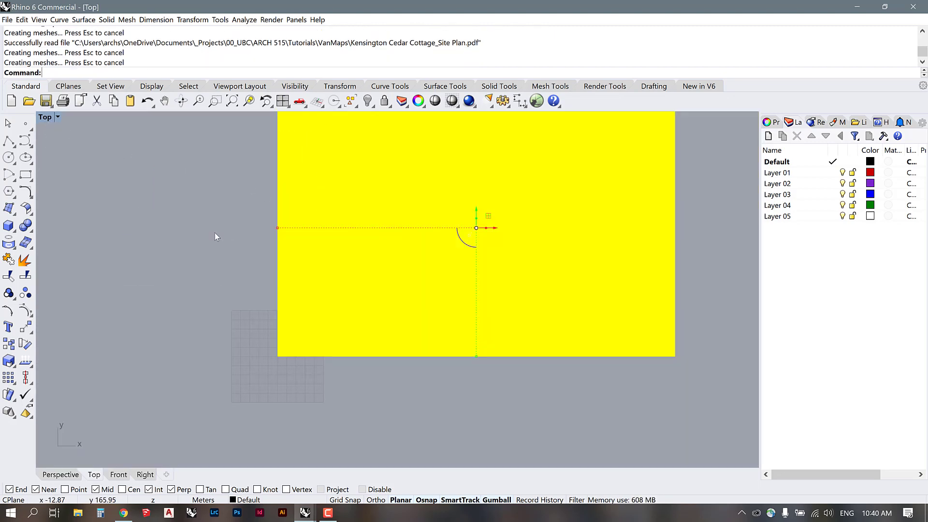
pyautogui.scroll(-3, 207, 236)
pyautogui.scroll(3, 378, 202)
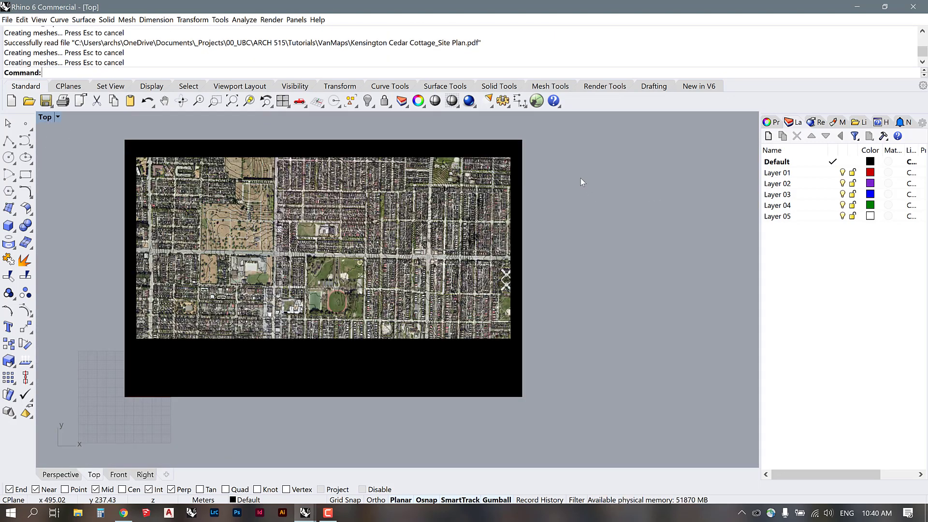
# Ungroup the imported site plan and select its black background hatch alone.
pyautogui.click(493, 149)
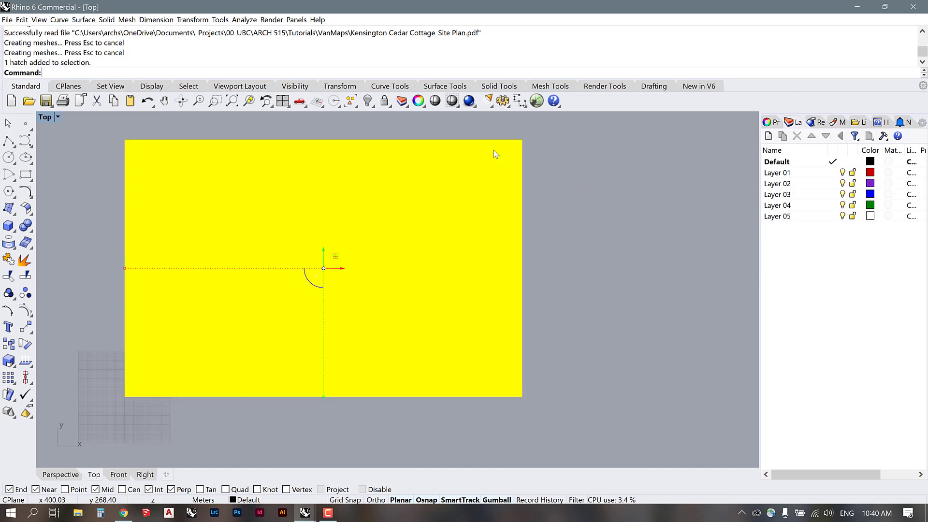
pyautogui.press('Escape')
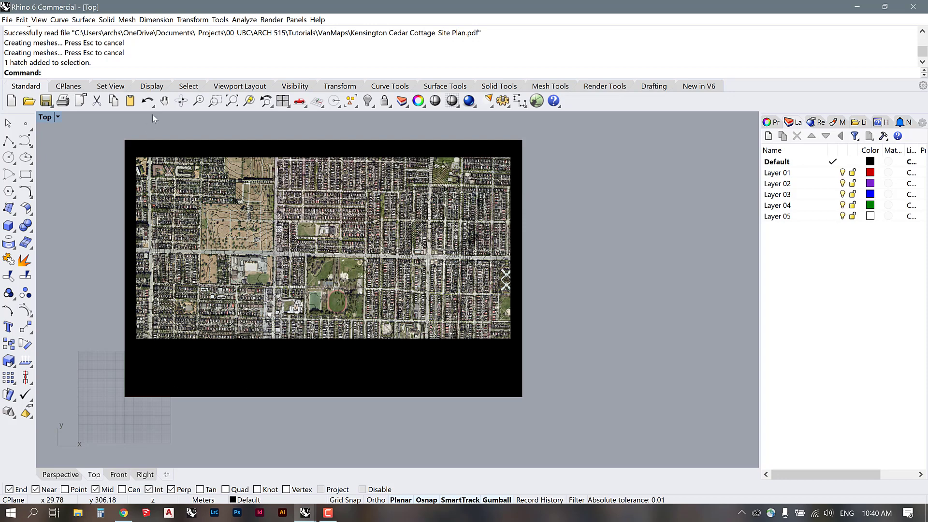
pyautogui.click(154, 145)
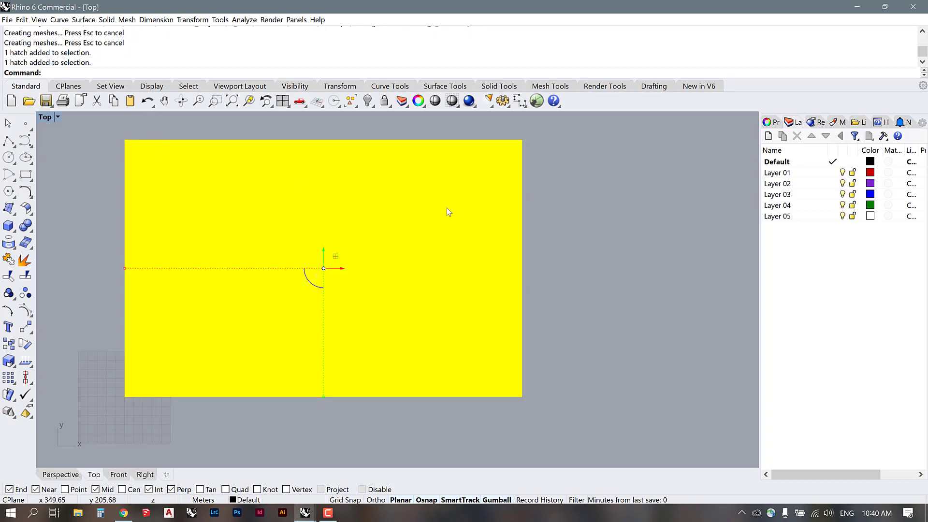
pyautogui.write('ungroup')
pyautogui.press('Return')
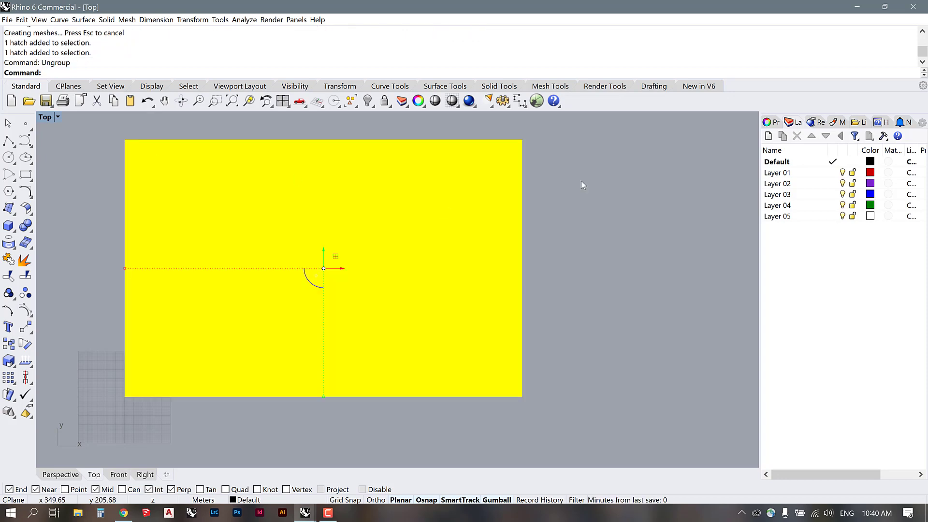
pyautogui.click(546, 153)
pyautogui.click(511, 144)
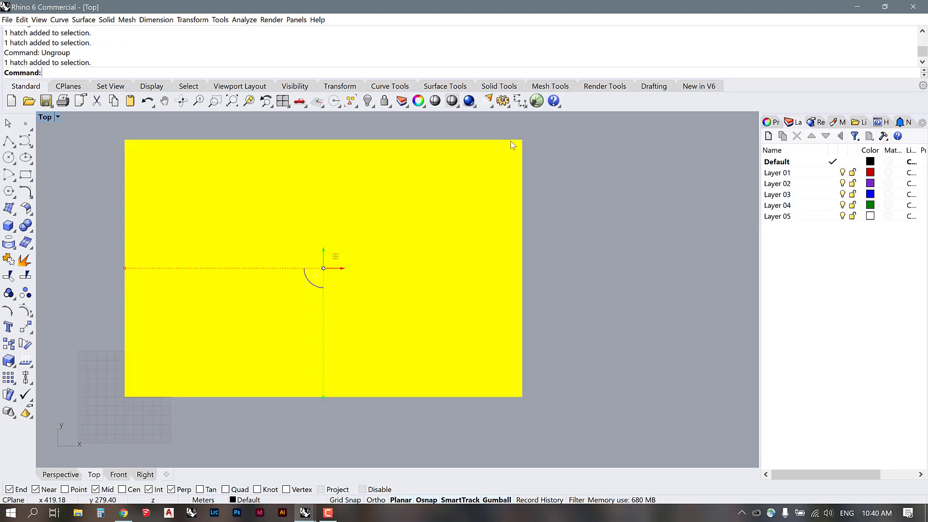
# Delete the black background hatch and pick aerial photo surfaces from the stacked objects.
pyautogui.press('Delete')
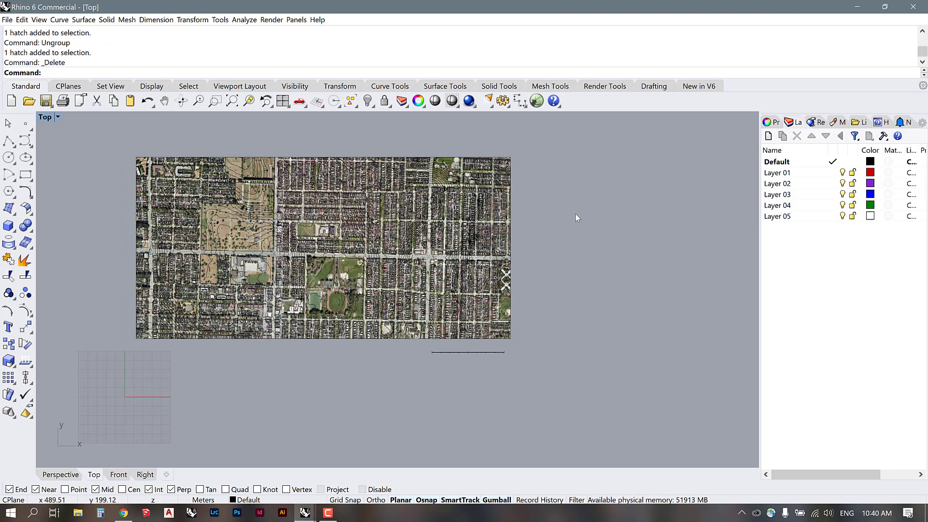
pyautogui.click(367, 189)
pyautogui.scroll(8, 280, 182)
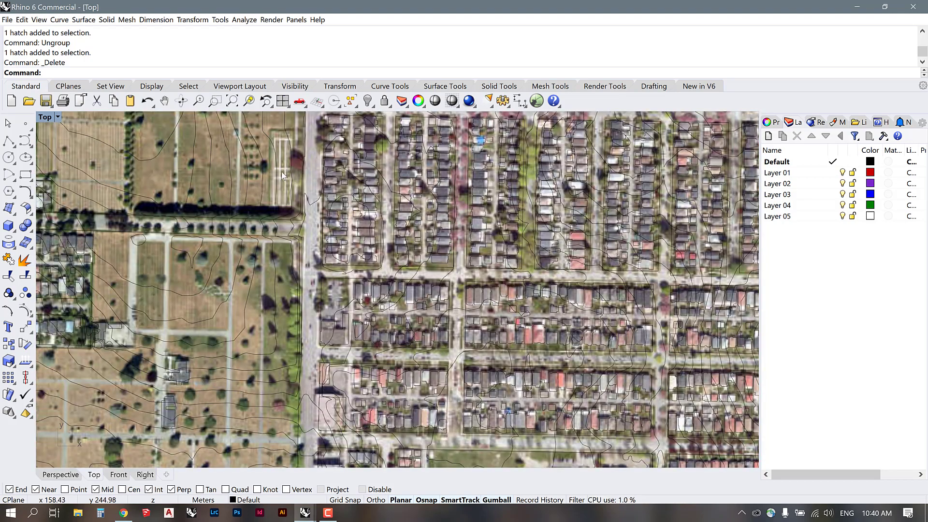
pyautogui.click(284, 173)
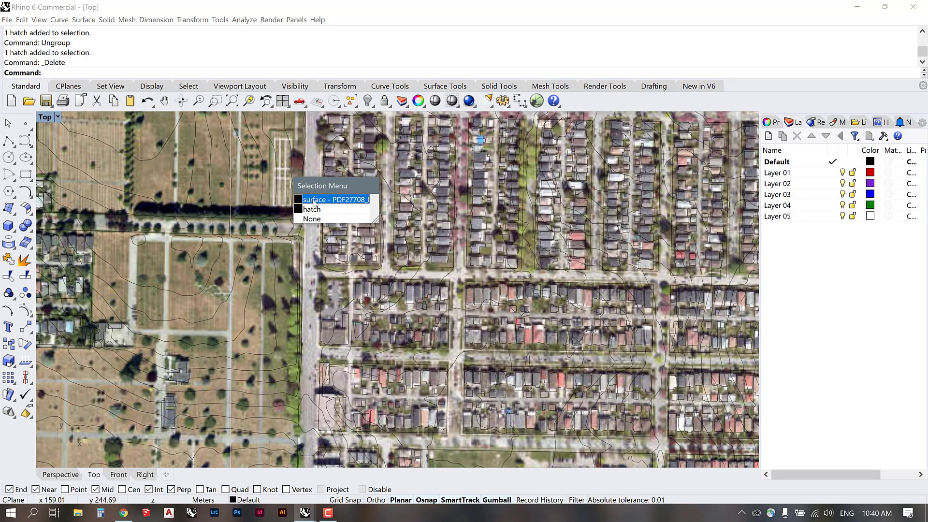
pyautogui.click(313, 199)
pyautogui.scroll(-8, 299, 204)
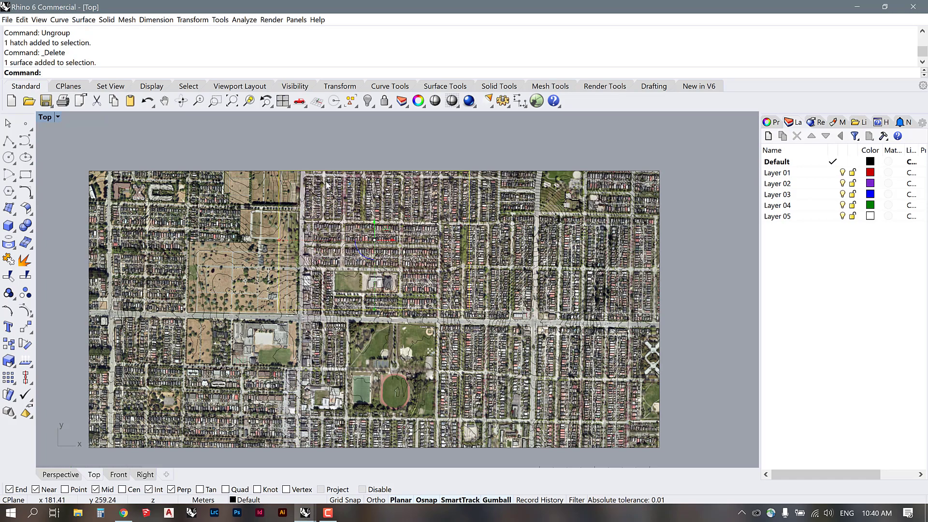
pyautogui.scroll(10, 327, 185)
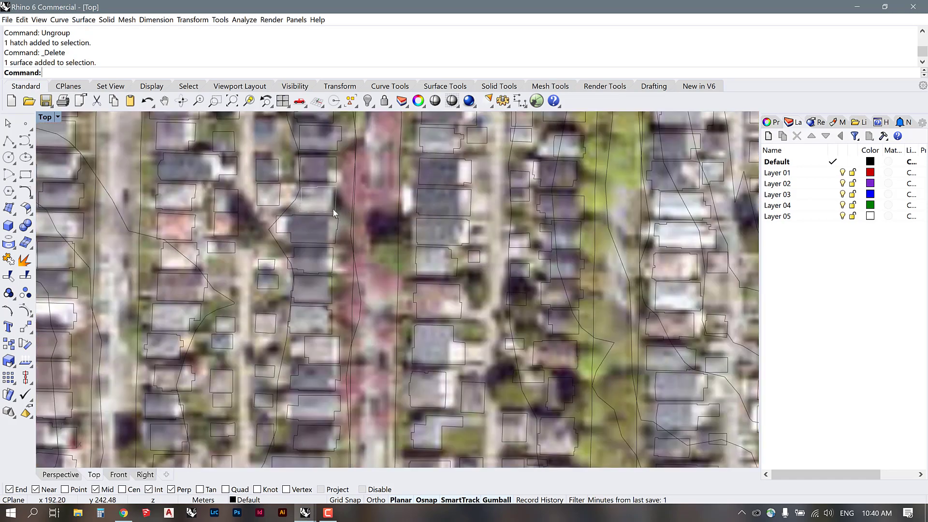
pyautogui.click(335, 207)
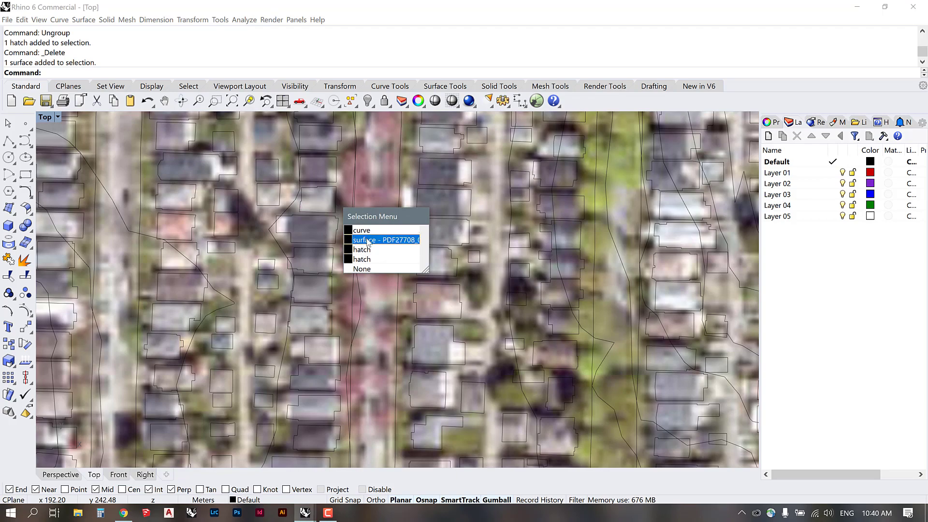
pyautogui.click(368, 240)
pyautogui.scroll(-10, 375, 217)
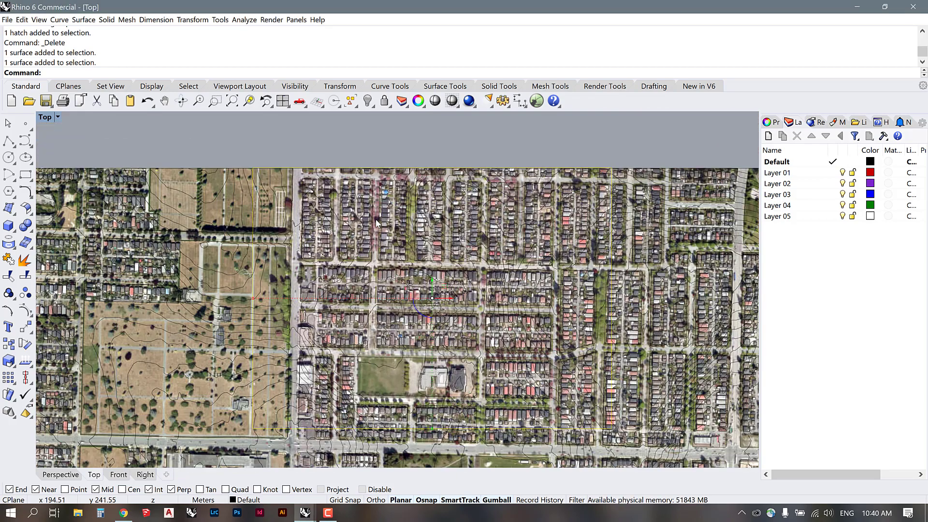
pyautogui.press('Escape')
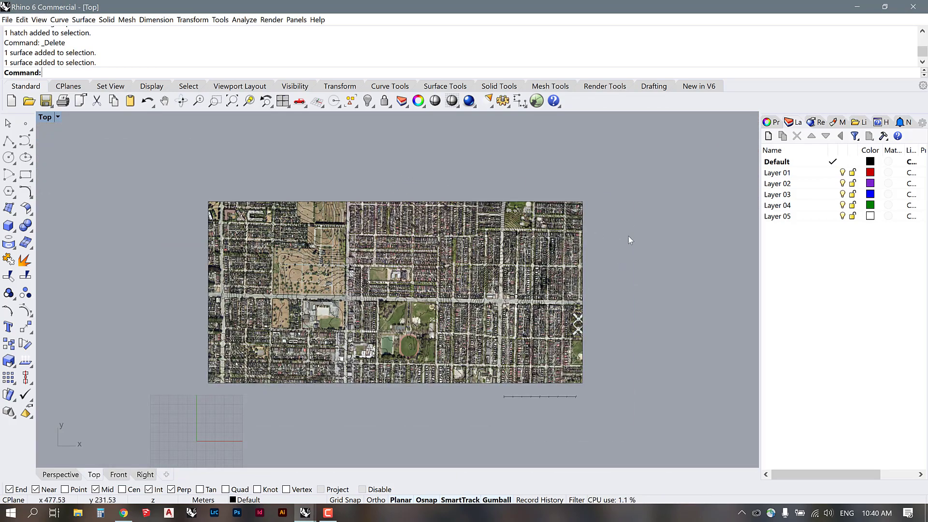
# Choose an aerial photo surface from the Selection Menu and delete it.
pyautogui.scroll(5, 422, 308)
pyautogui.click(424, 309)
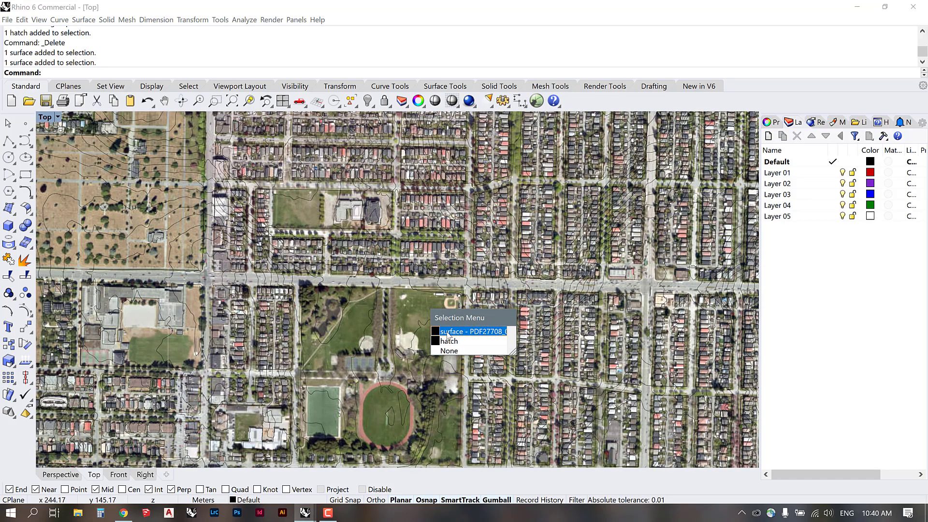
pyautogui.click(448, 332)
pyautogui.scroll(-5, 423, 361)
pyautogui.scroll(5, 485, 320)
pyautogui.click(485, 324)
pyautogui.click(516, 352)
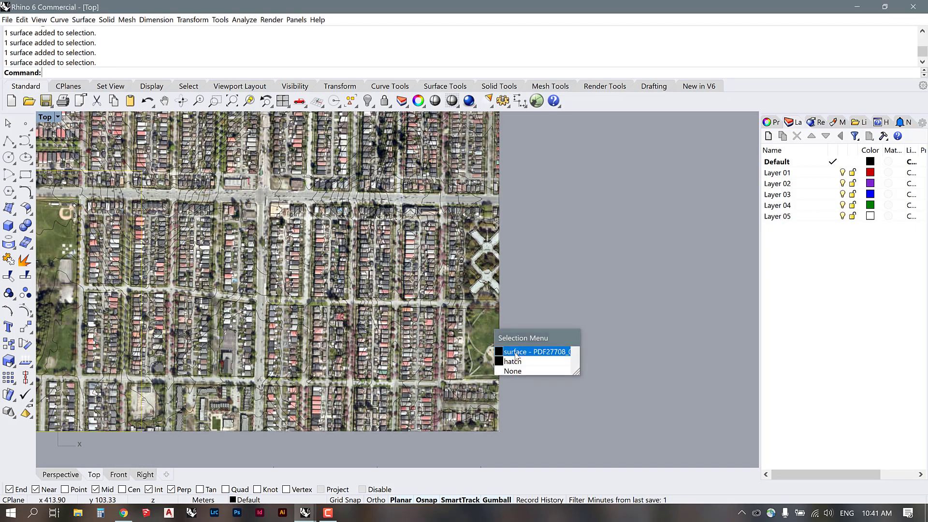
pyautogui.scroll(-5, 514, 353)
pyautogui.press('Delete')
# Pick the last aerial photo surface among overlapping objects and delete it.
pyautogui.scroll(5, 475, 204)
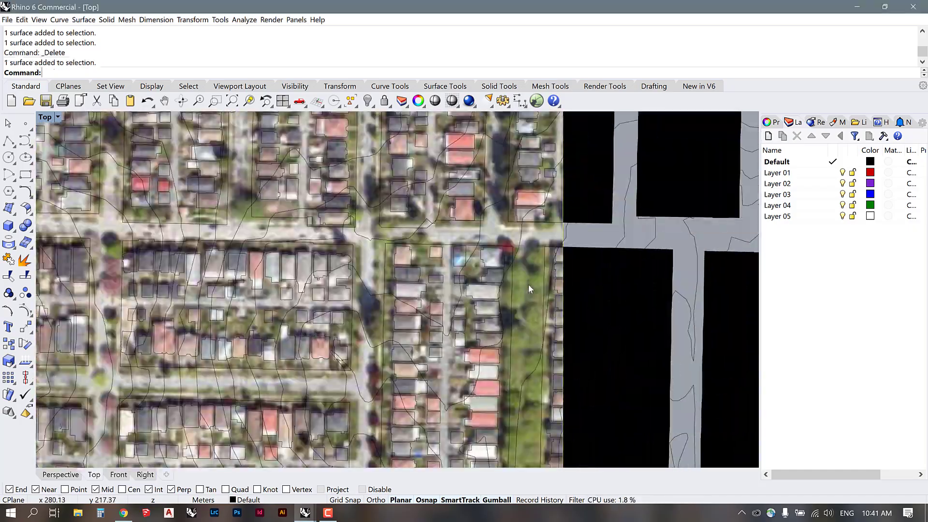
pyautogui.scroll(-4, 476, 203)
pyautogui.scroll(4, 435, 317)
pyautogui.click(435, 316)
pyautogui.press('Return')
pyautogui.press('Delete')
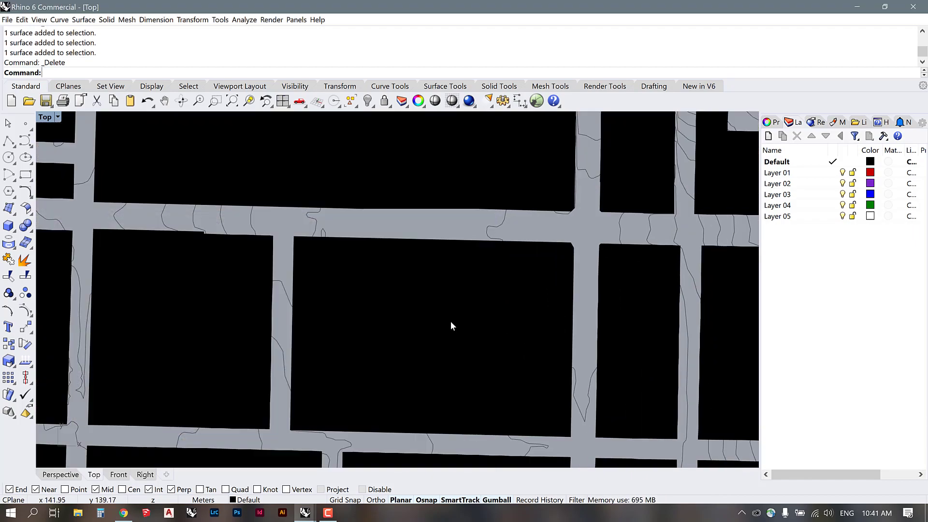
# Select all 5602 hatches with SelHatch and delete them.
pyautogui.scroll(-6, 335, 260)
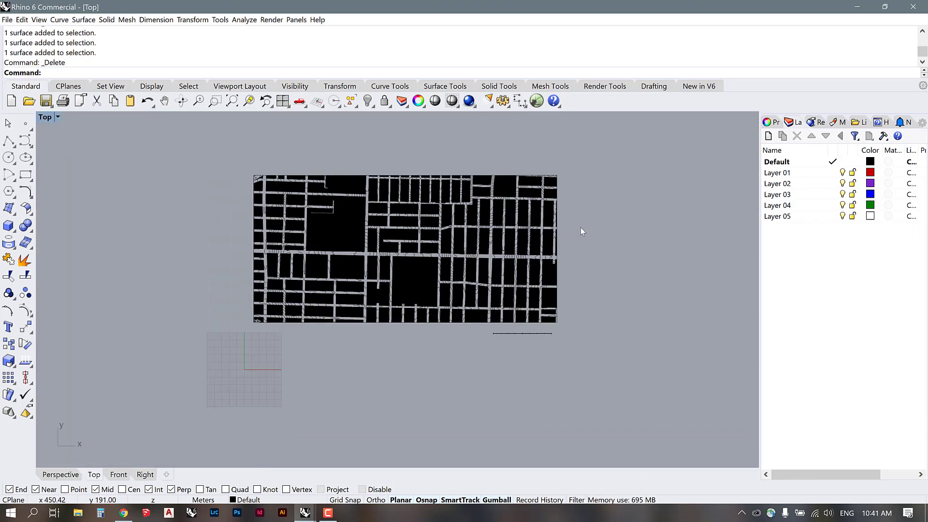
pyautogui.scroll(3, 501, 162)
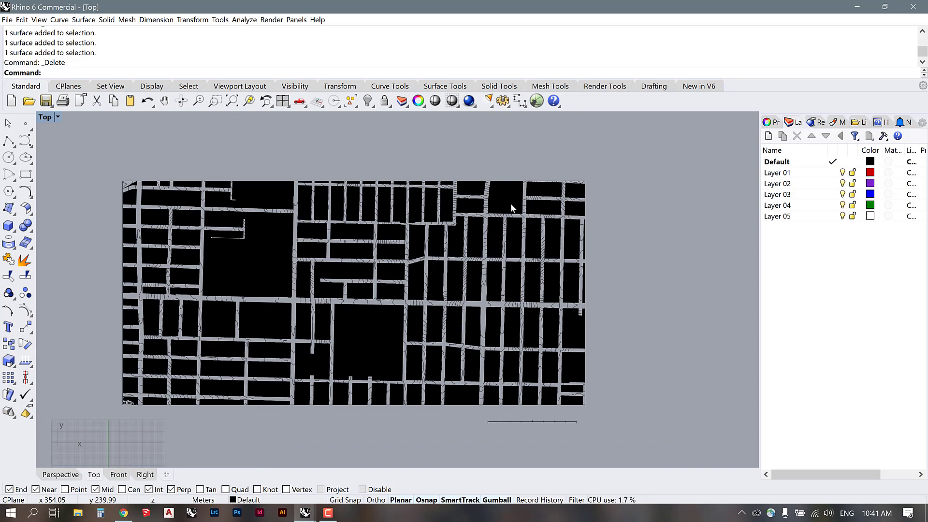
pyautogui.write('selhatch')
pyautogui.press('Return')
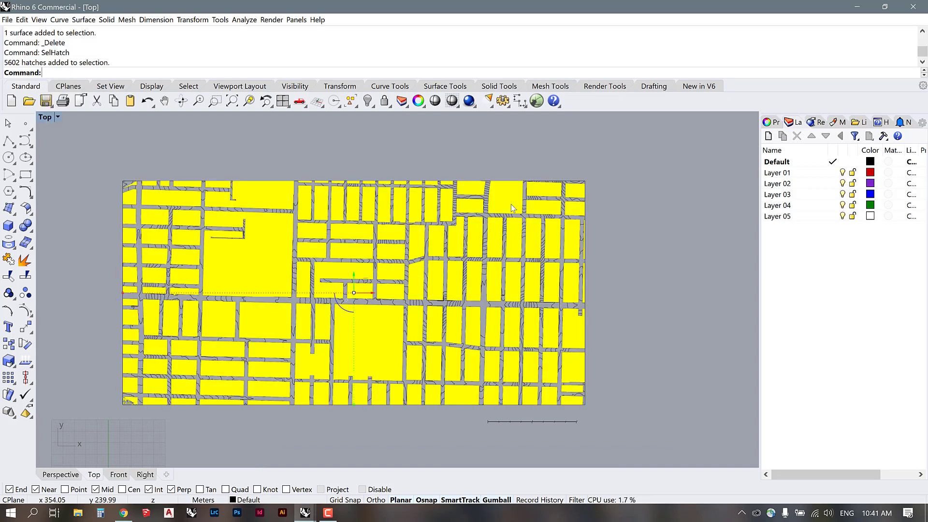
pyautogui.press('Delete')
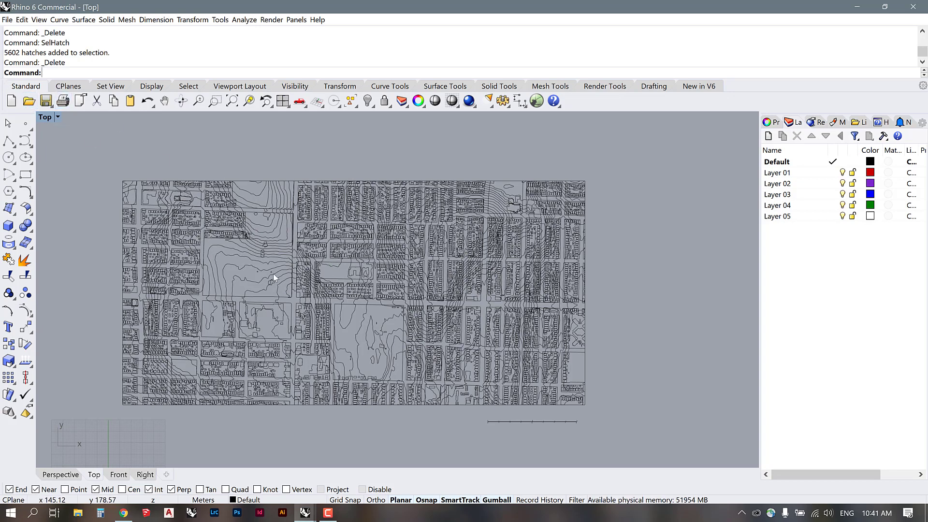
# Maximize the Perspective viewport and orbit edge-on to confirm the linework is flat.
pyautogui.doubleClick(43, 117)
pyautogui.doubleClick(423, 117)
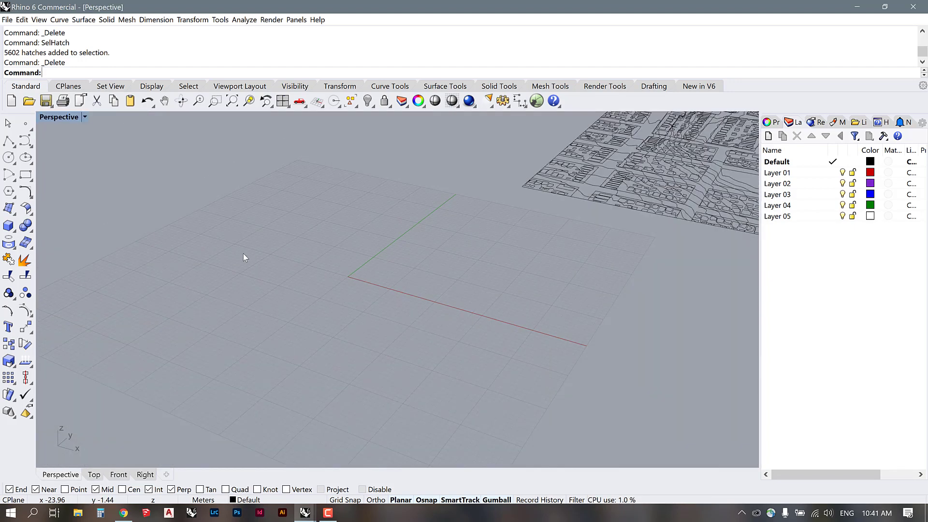
pyautogui.moveTo(243, 253)
pyautogui.mouseDown(button='right')
pyautogui.moveTo(626, 197)
pyautogui.moveTo(663, 199)
pyautogui.moveTo(669, 209)
pyautogui.moveTo(665, 198)
pyautogui.mouseUp(button='right')
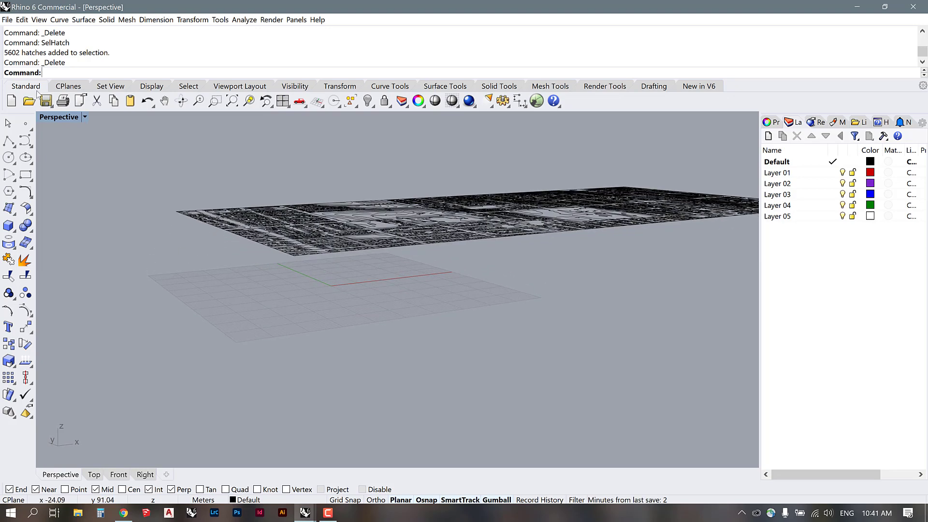
# Return to a maximized Top viewport showing the plan.
pyautogui.doubleClick(53, 118)
pyautogui.doubleClick(47, 119)
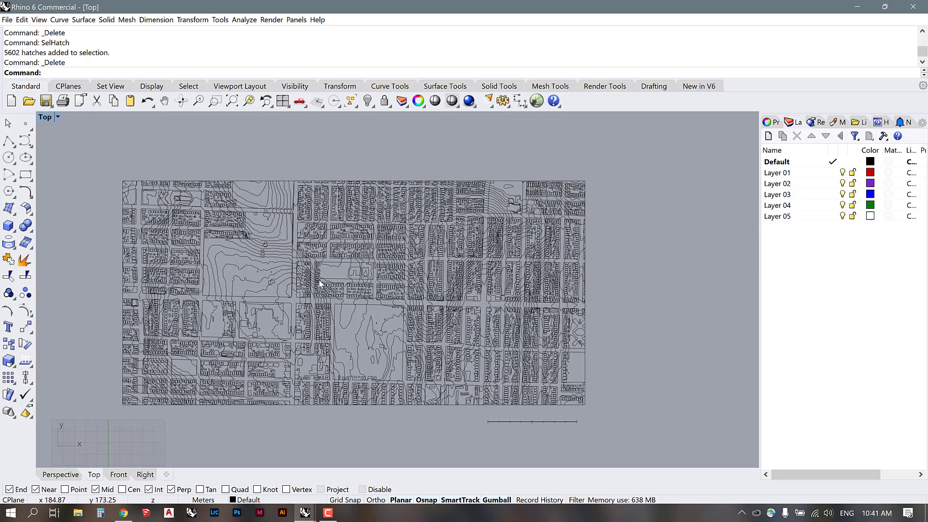
pyautogui.scroll(6, 574, 428)
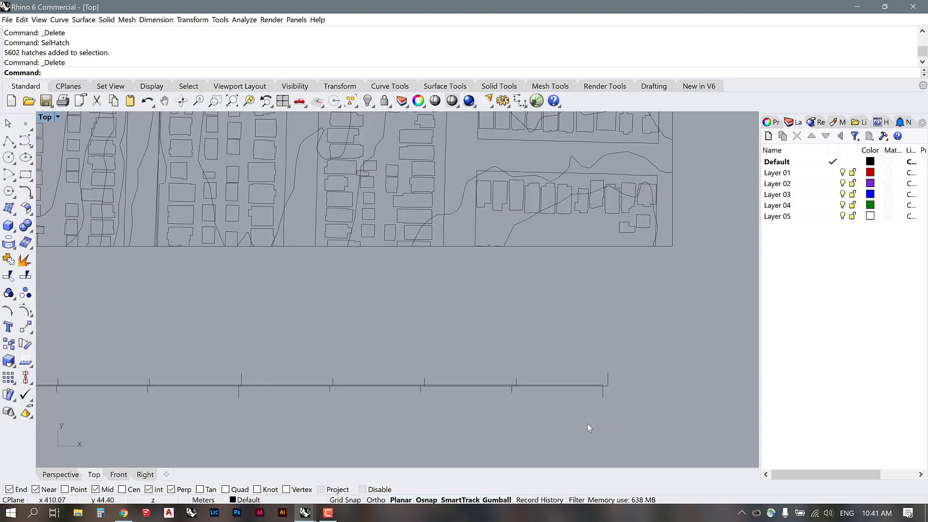
pyautogui.scroll(-3, 610, 380)
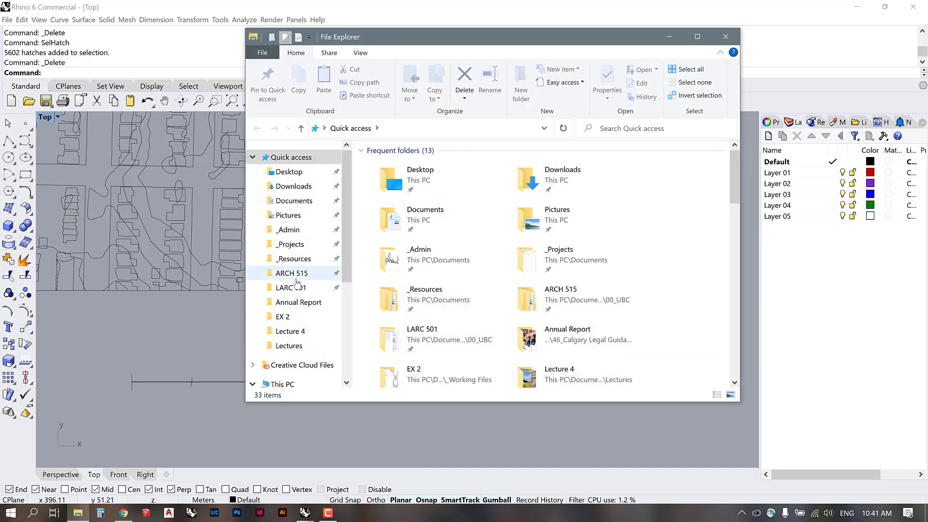
# Open Kensington Cedar Cottage_Site Plan.pdf from ARCH 515 > Tutorials > VanMaps in Acrobat.
pyautogui.click(296, 275)
pyautogui.doubleClick(394, 300)
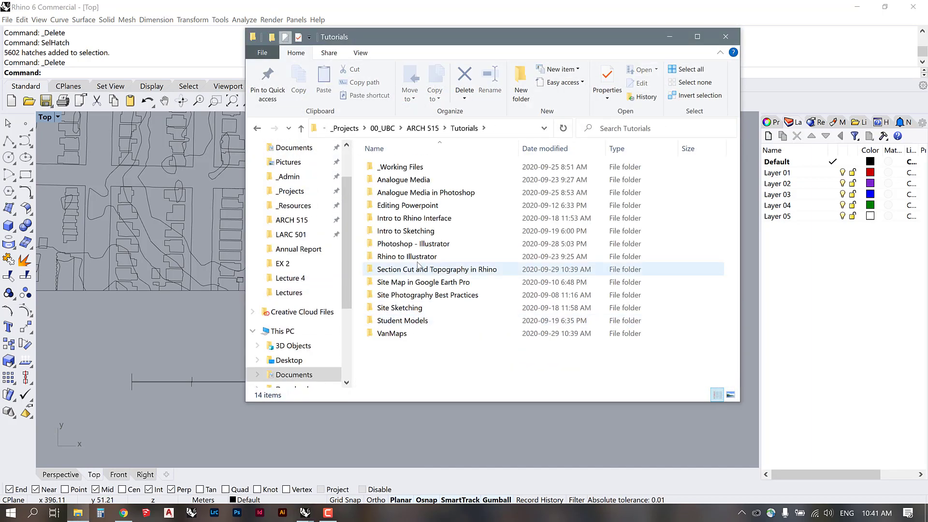
pyautogui.doubleClick(393, 333)
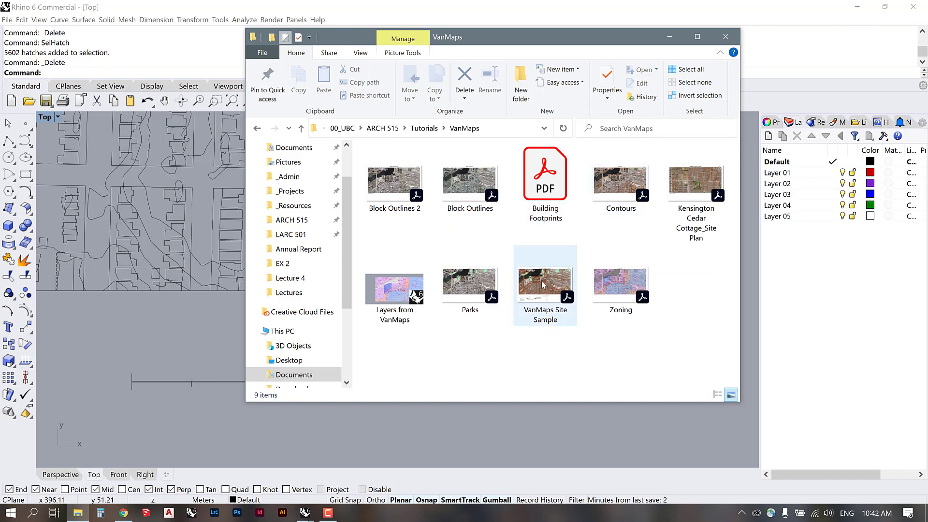
pyautogui.doubleClick(697, 178)
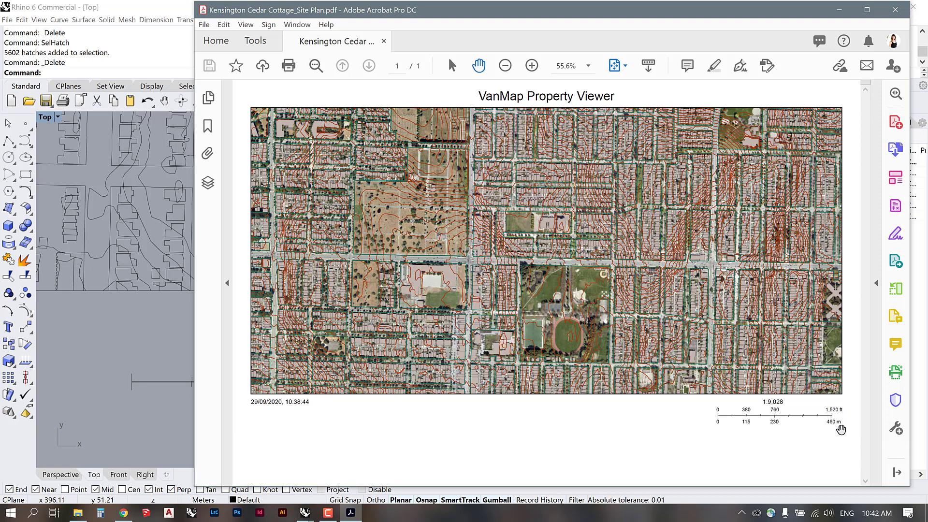
# Scale all map curves by the scale bar's ends so it measures 460 m.
pyautogui.click(175, 10)
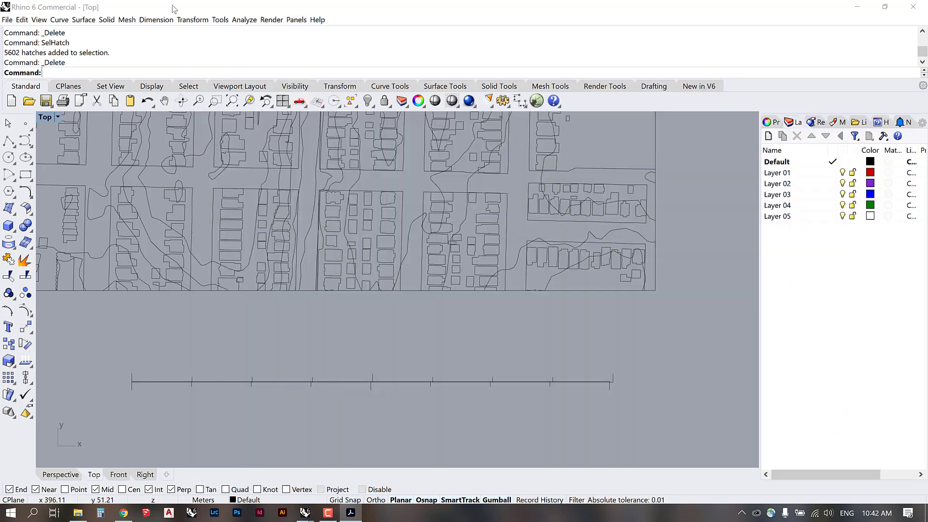
pyautogui.scroll(-8, 616, 316)
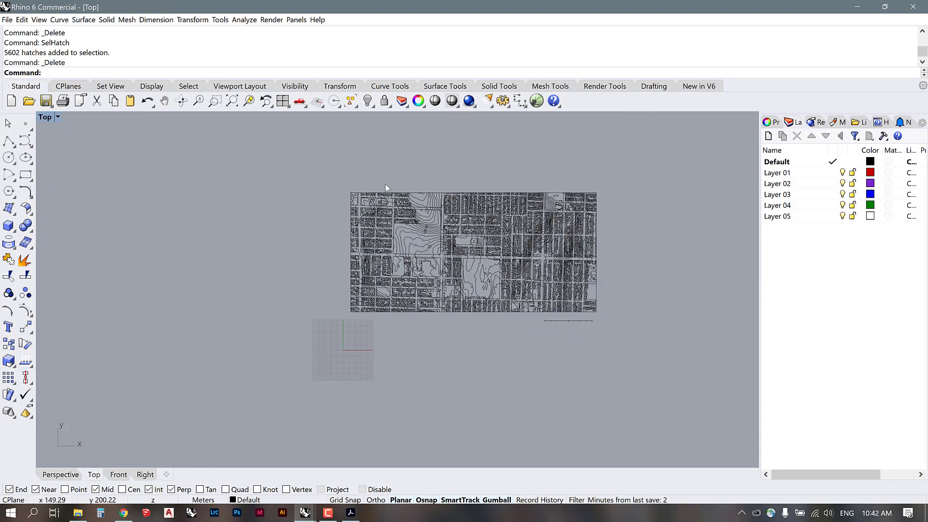
pyautogui.moveTo(325, 167); pyautogui.dragTo(662, 349)
pyautogui.scroll(5, 607, 329)
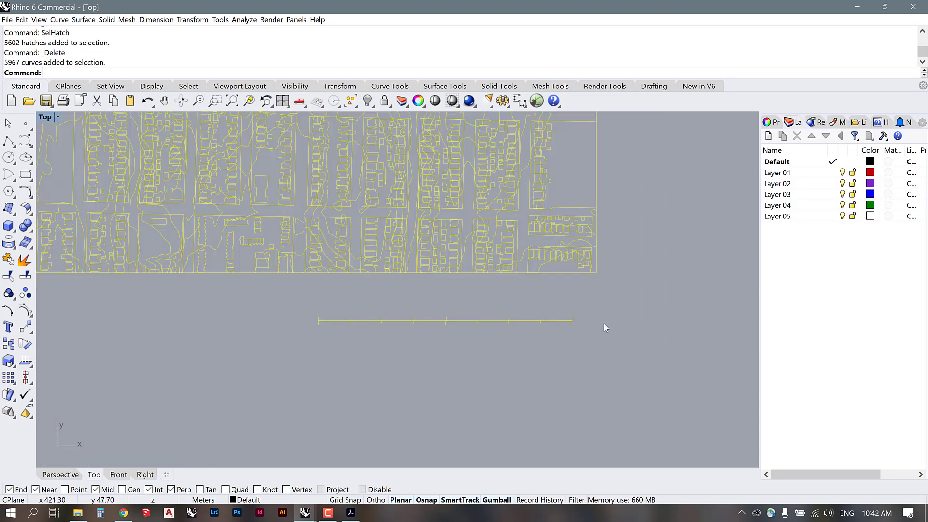
pyautogui.write('SC')
pyautogui.press('Return')
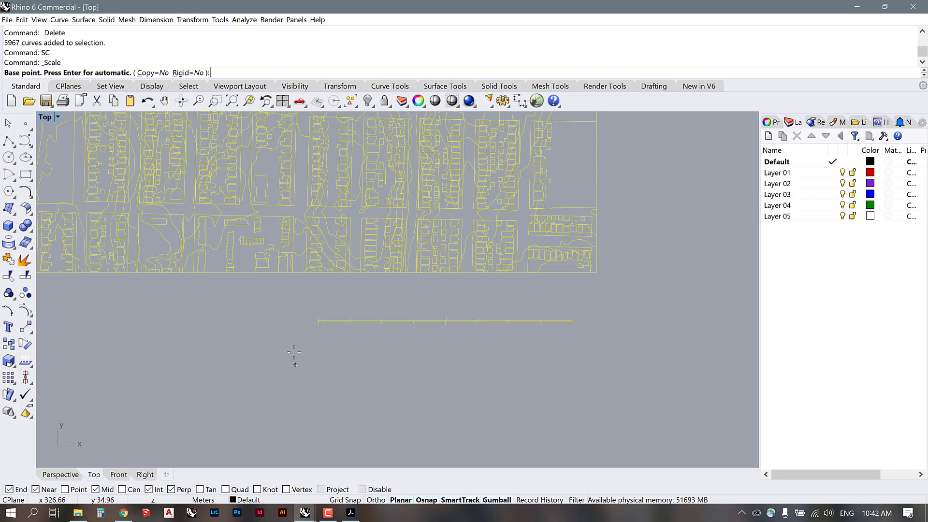
pyautogui.click(318, 323)
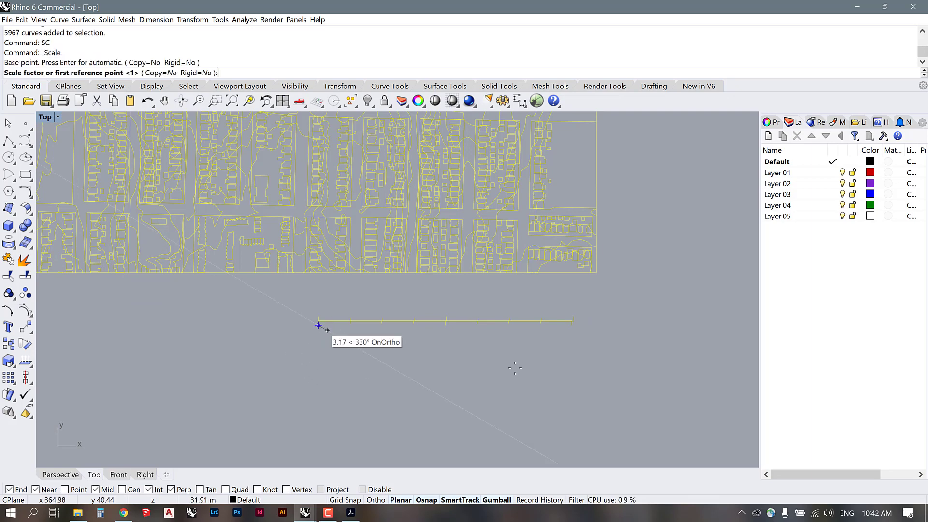
pyautogui.click(572, 325)
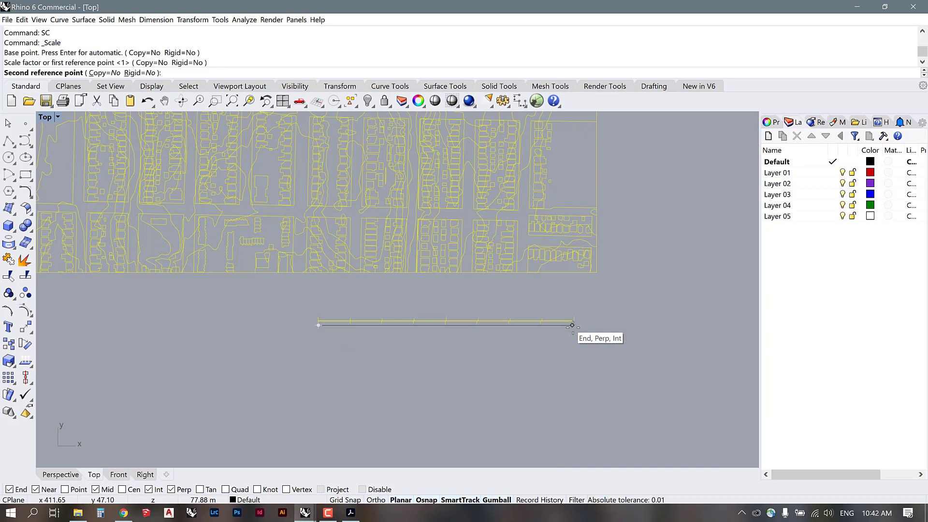
pyautogui.write('460')
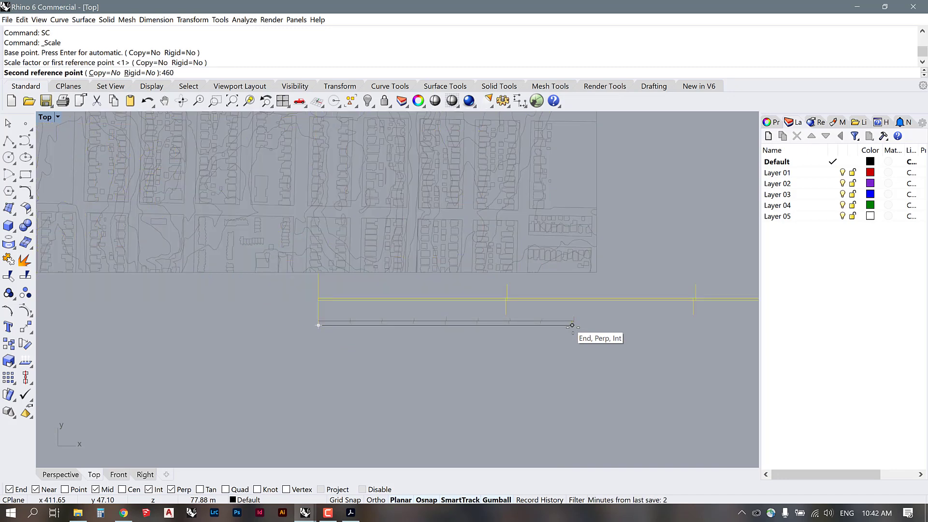
pyautogui.press('Return')
# Zoom to the extents of the rescaled drawing with Z, e.
pyautogui.scroll(-2, 343, 359)
pyautogui.write('Z')
pyautogui.press('Return')
pyautogui.write('e')
pyautogui.press('Return')
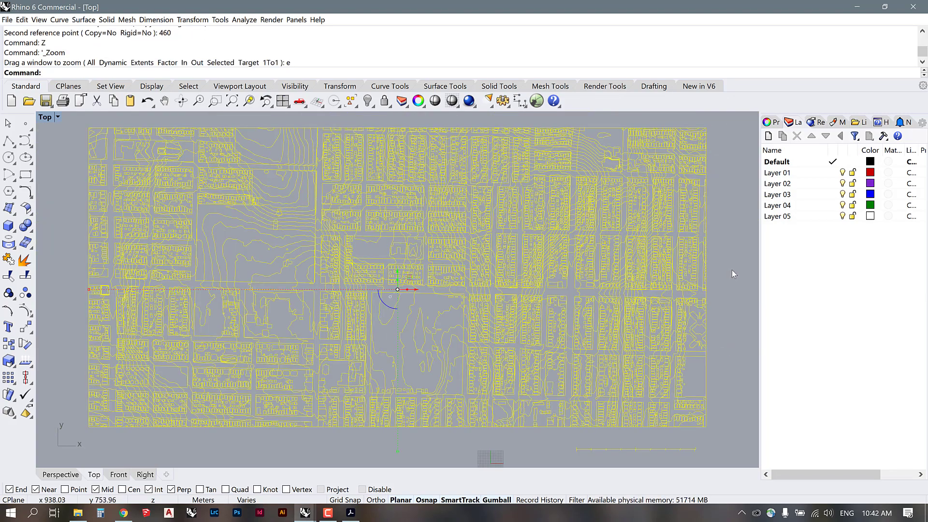
pyautogui.click(732, 269)
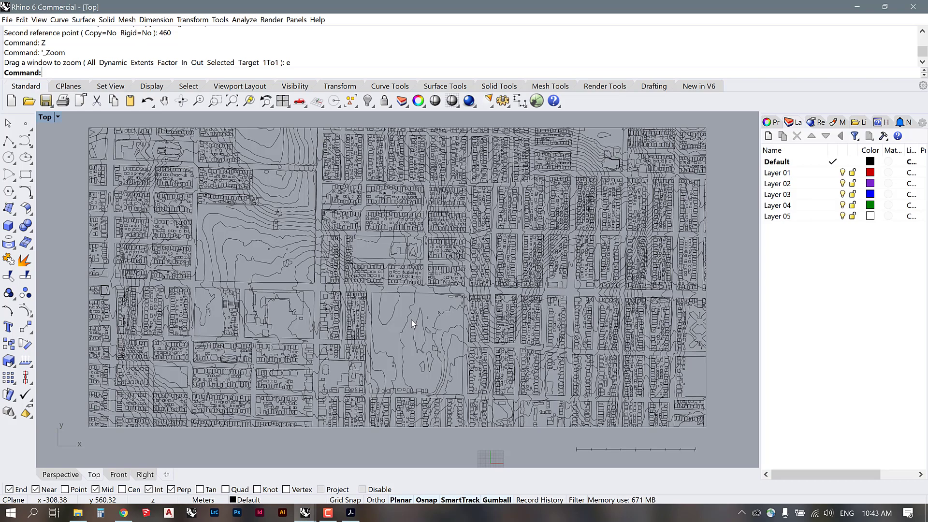
pyautogui.scroll(10, 370, 285)
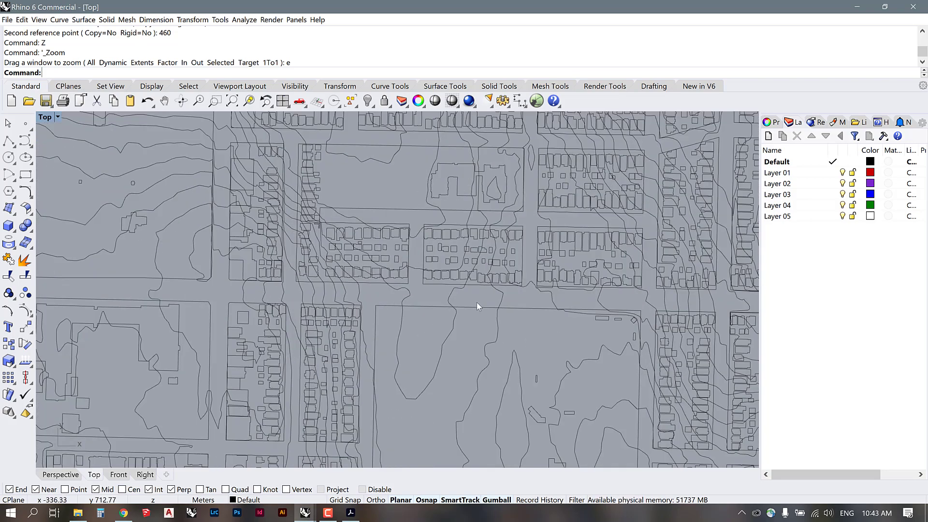
pyautogui.scroll(-8, 509, 255)
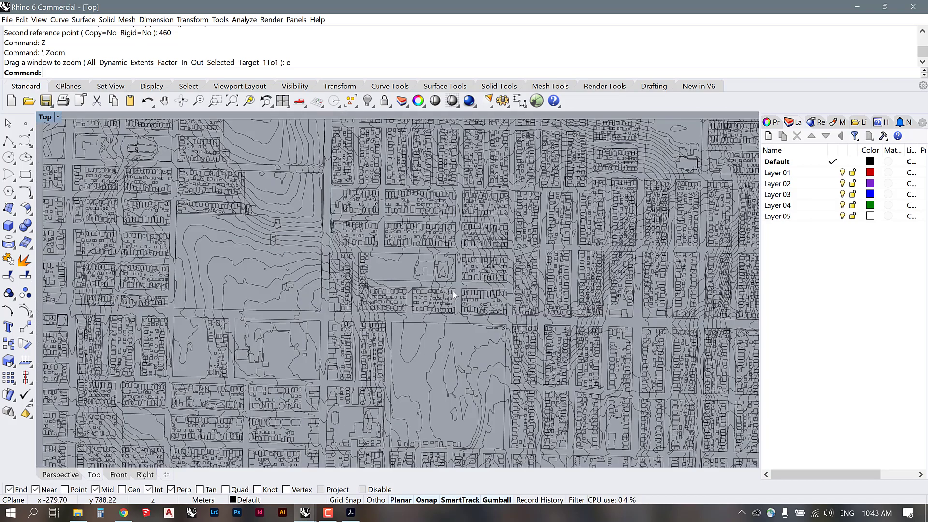
pyautogui.scroll(-3, 424, 254)
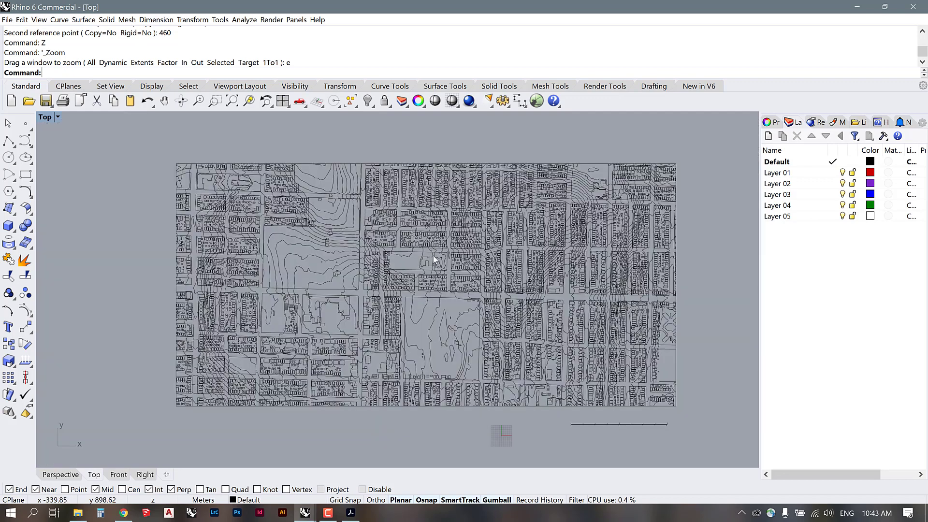
pyautogui.scroll(1, 510, 319)
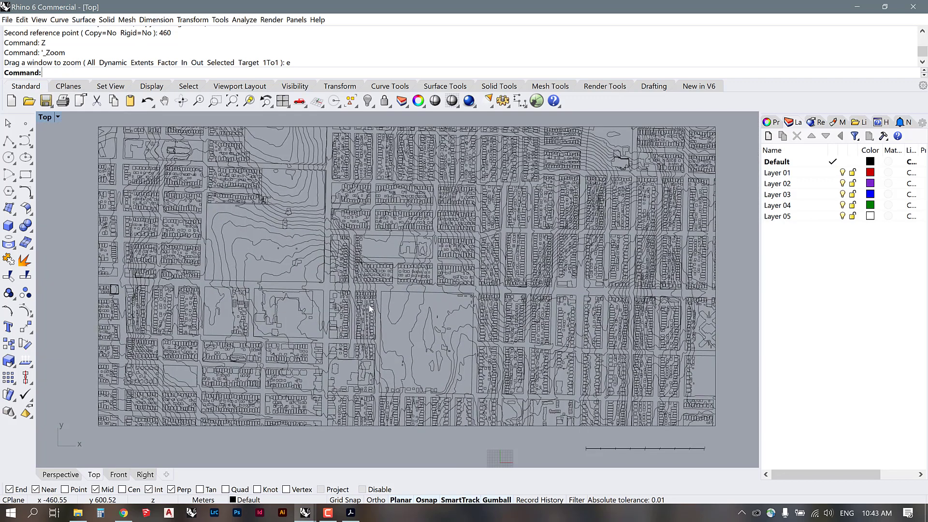